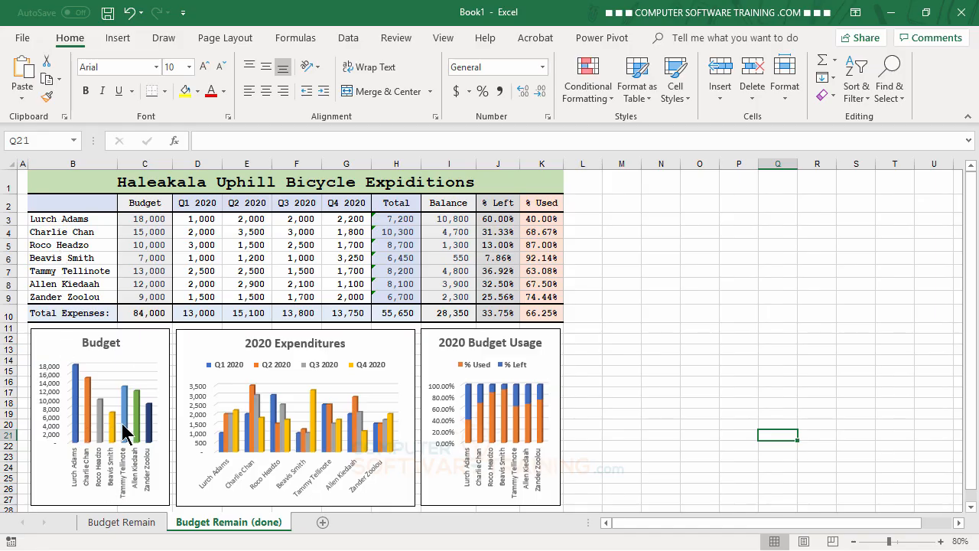
Step: Examine the finished Budget, 2020 Expenditures and 2020 Budget Usage charts on the Budget Remain (done) sheet
mouse_move(124, 433)
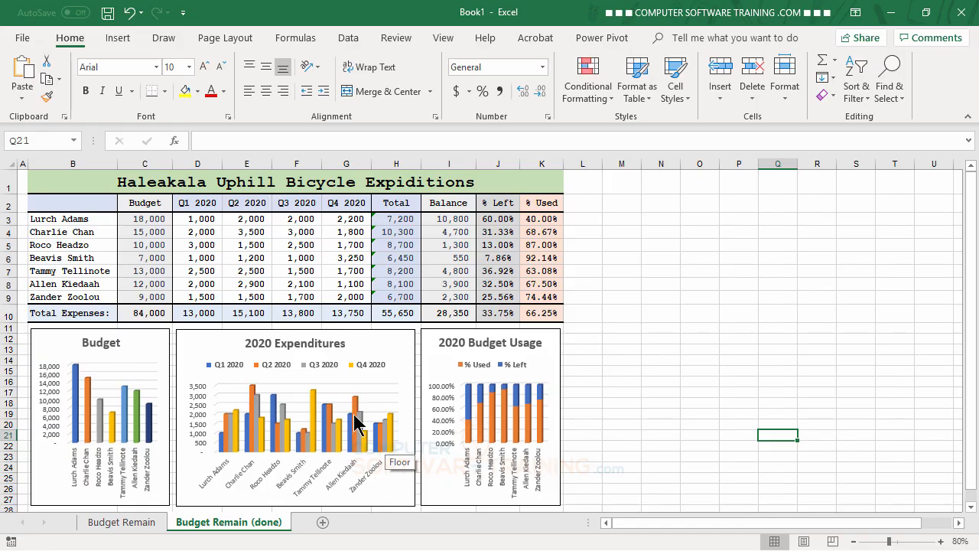
click(551, 348)
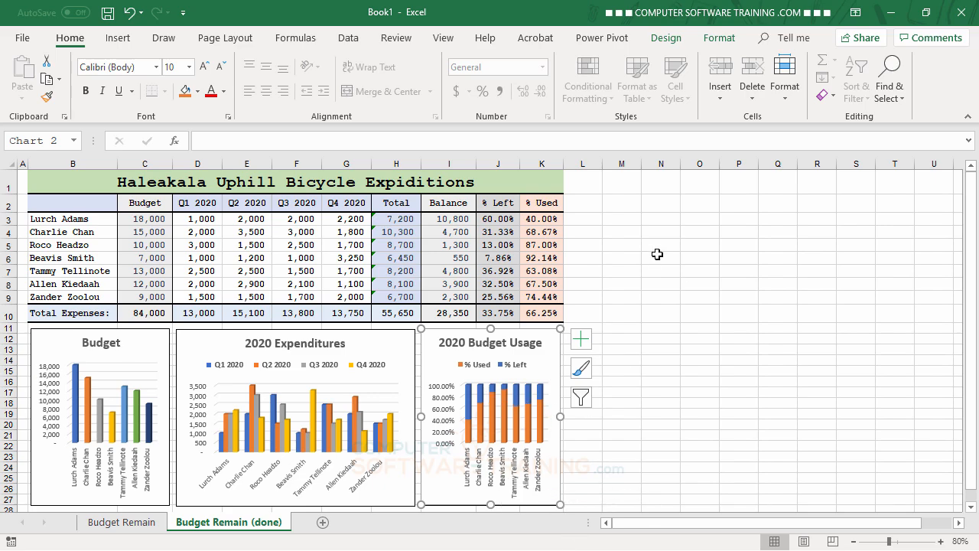
click(622, 208)
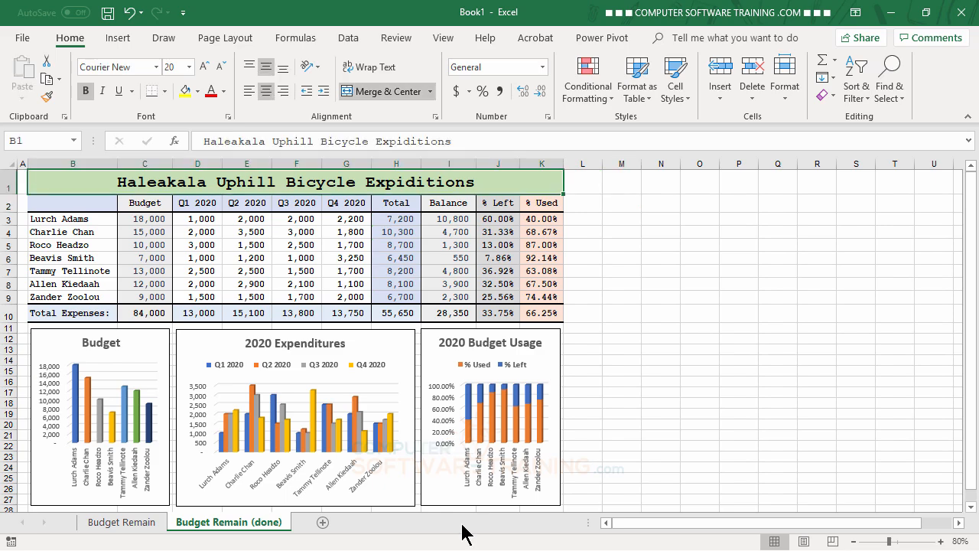
Step: On the Budget Remain sheet, insert a 3-D clustered column chart from the names and Budget column, B2:C9
click(138, 523)
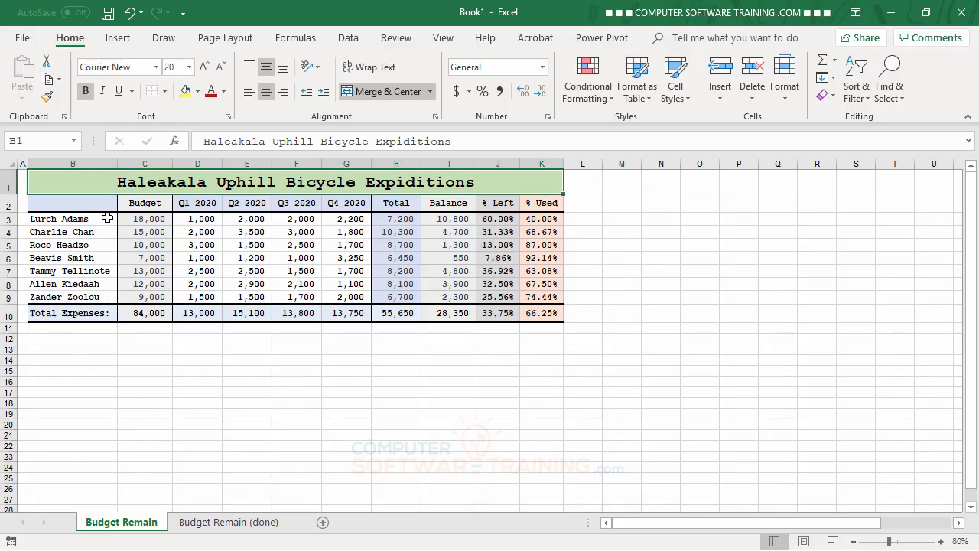
drag(63, 204, 142, 296)
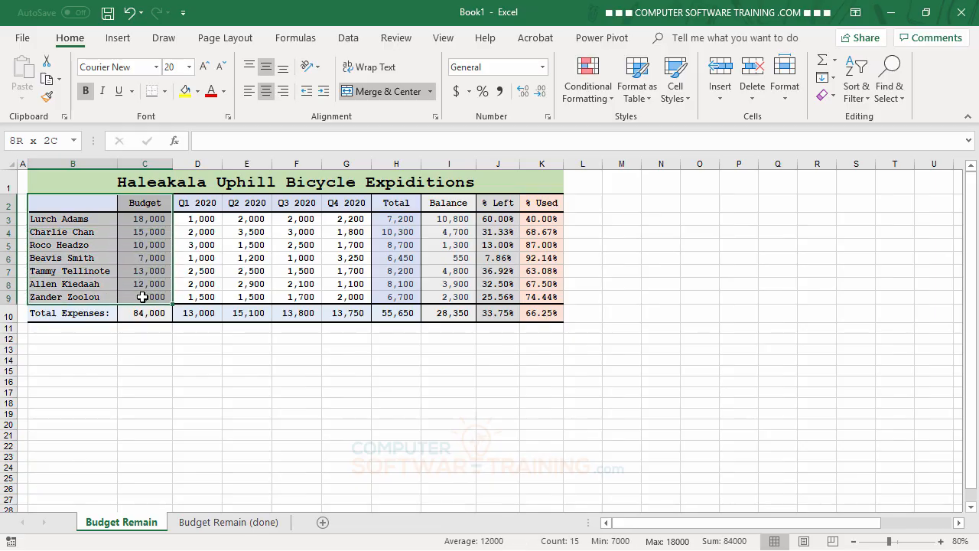
click(118, 38)
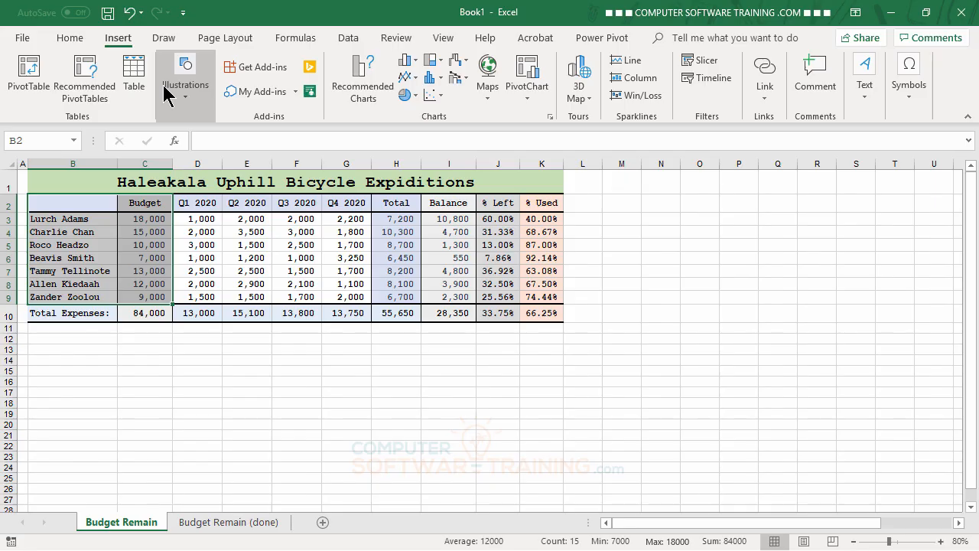
click(414, 64)
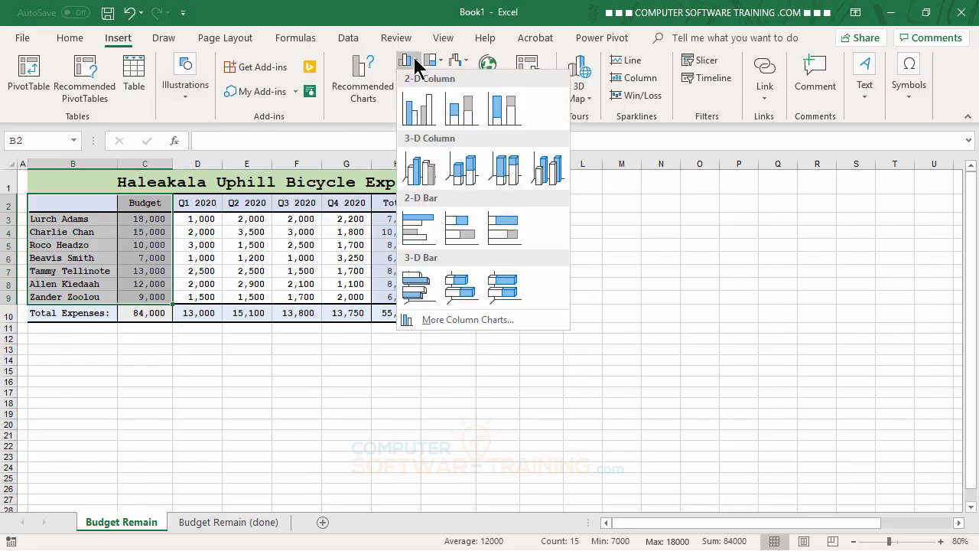
click(423, 173)
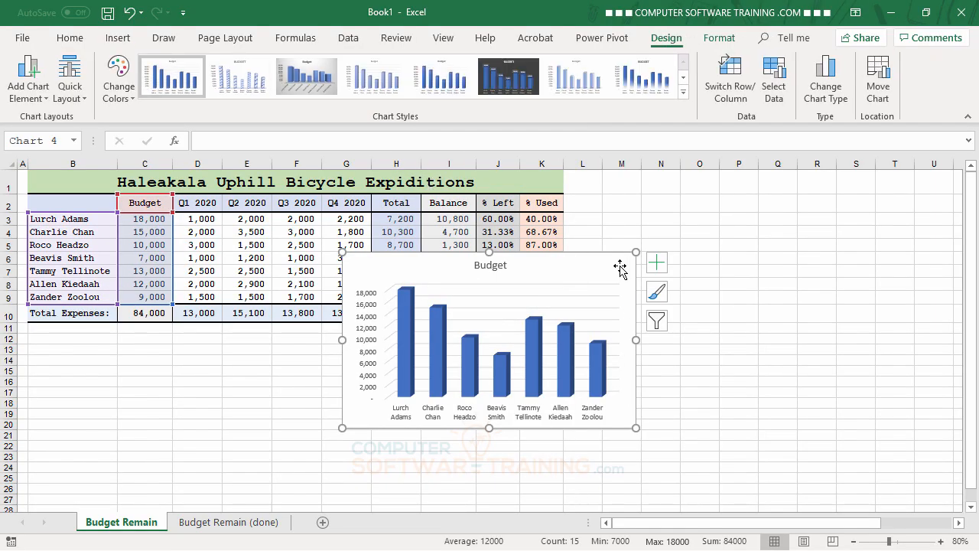
Step: Move the Budget chart directly below the table under columns B and C and narrow it to about 2.4 inches wide
mouse_move(609, 268)
mouse_down()
mouse_move(436, 352)
mouse_move(305, 343)
mouse_up()
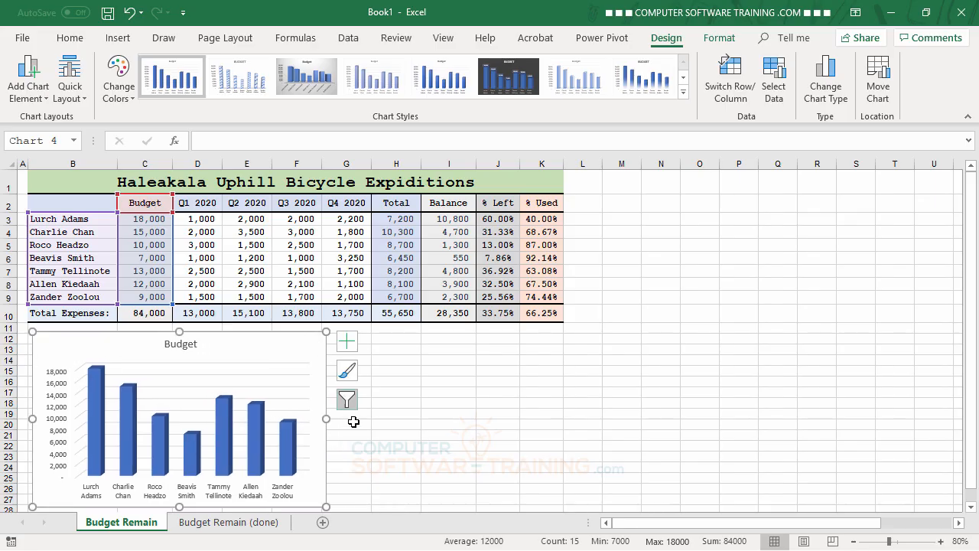
drag(325, 419, 172, 400)
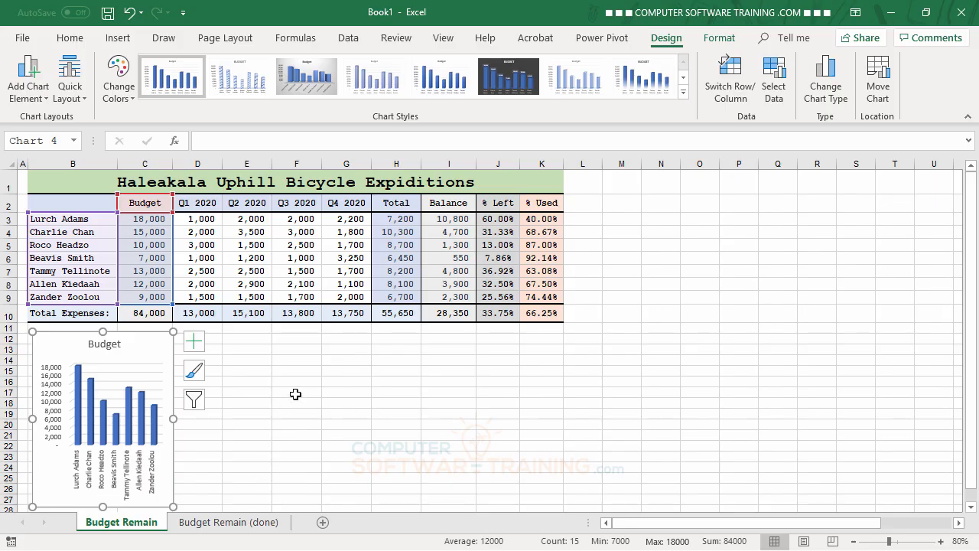
click(296, 394)
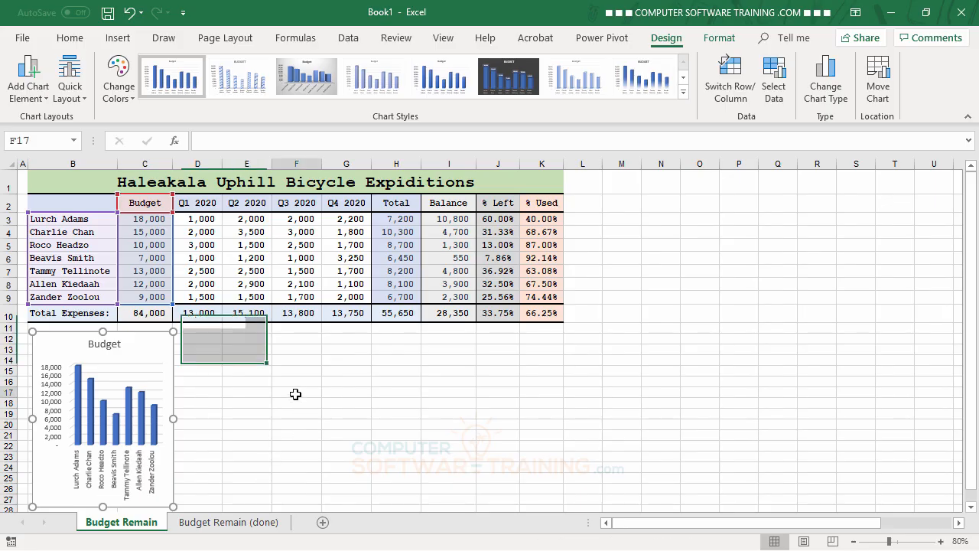
Step: Set the Budget chart's data series fill to vary colors by point
double_click(92, 397)
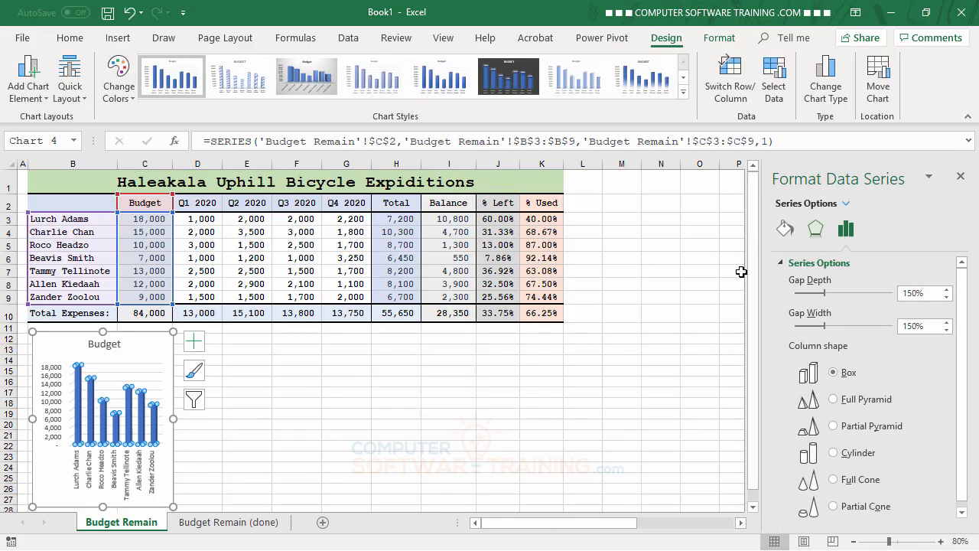
click(787, 231)
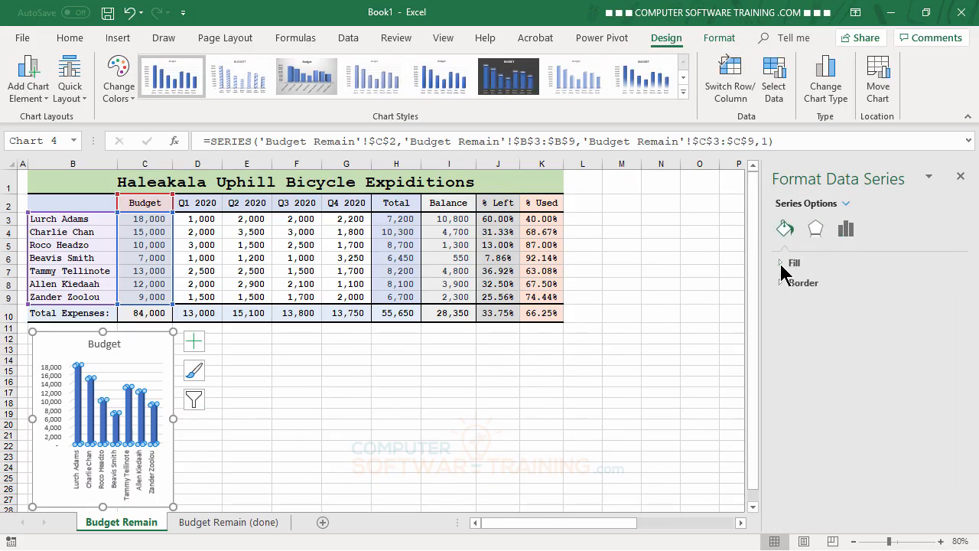
click(780, 264)
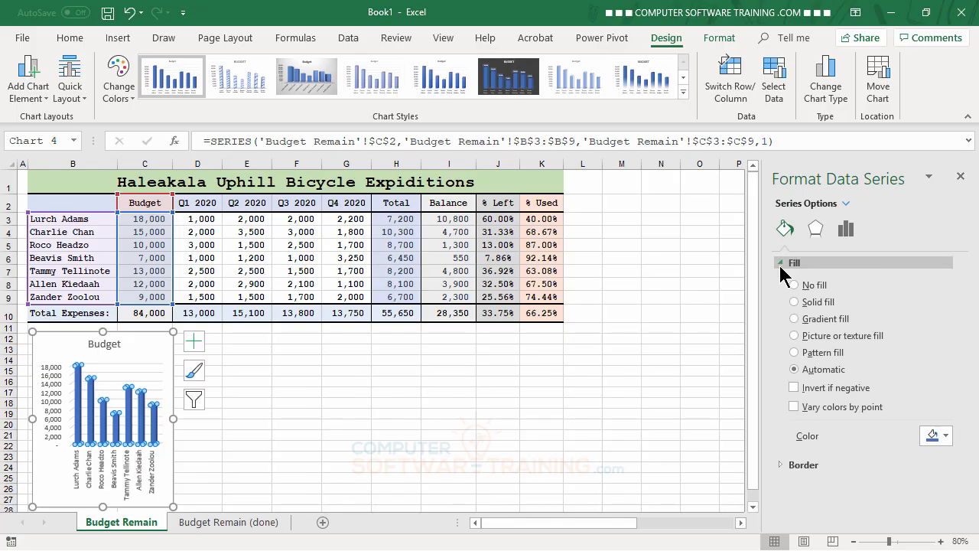
click(794, 407)
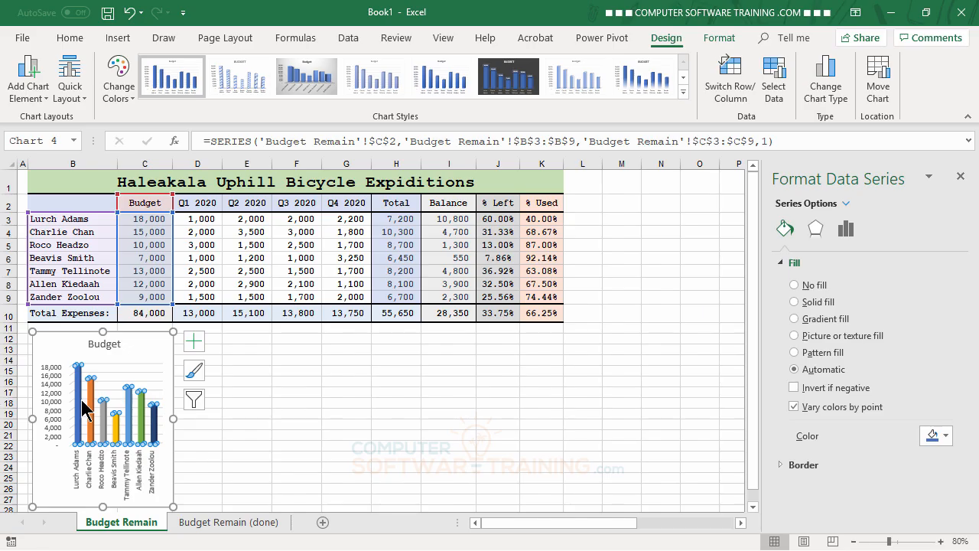
click(291, 384)
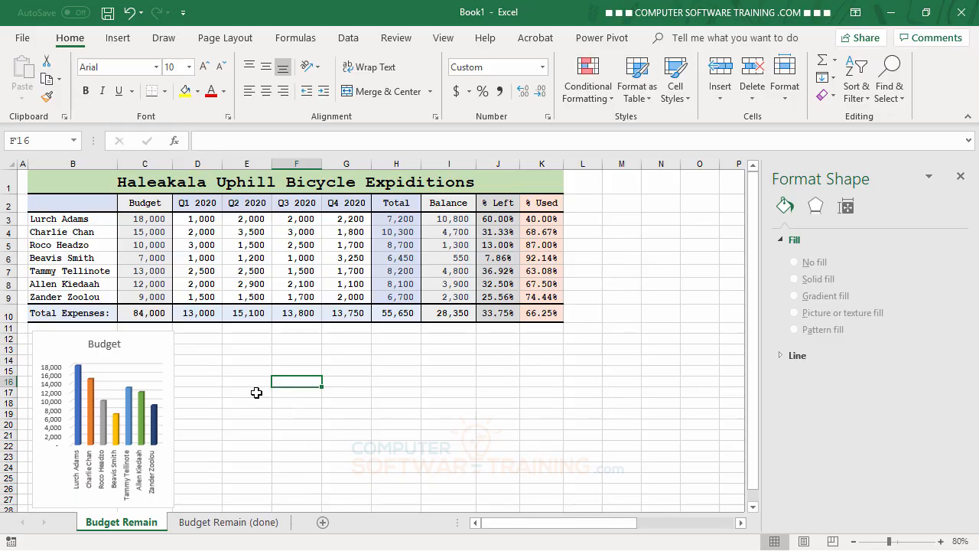
Step: Apply the smallest green glow variation to the Budget chart's outer area
click(163, 353)
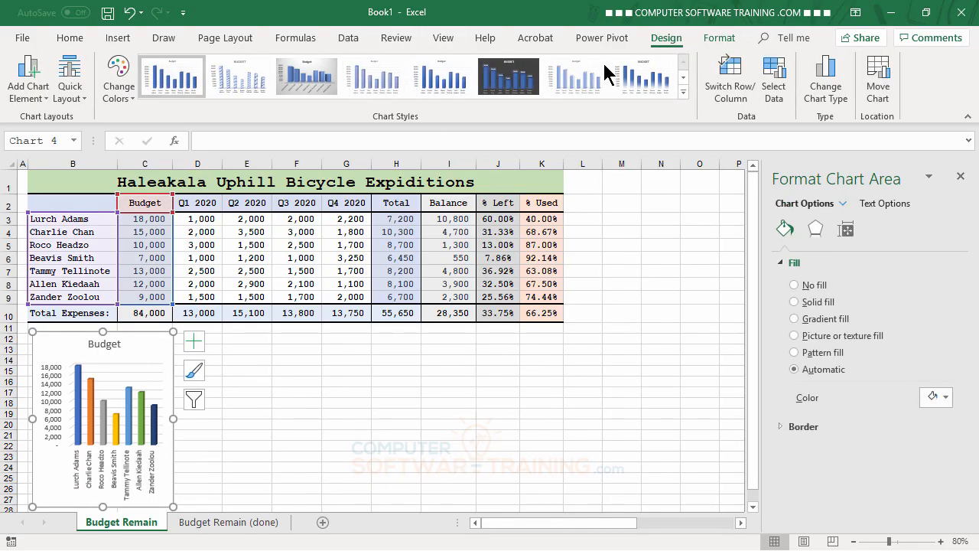
click(715, 38)
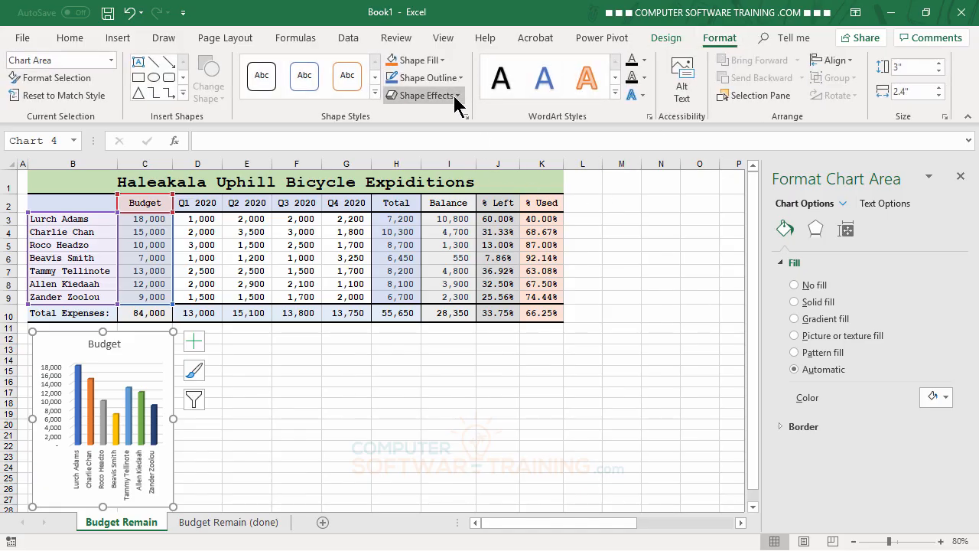
click(454, 95)
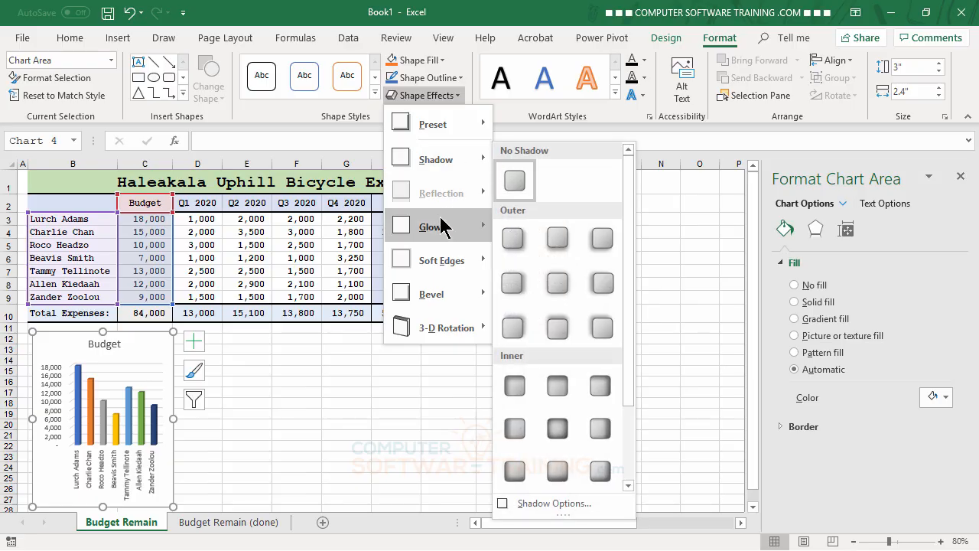
mouse_move(444, 227)
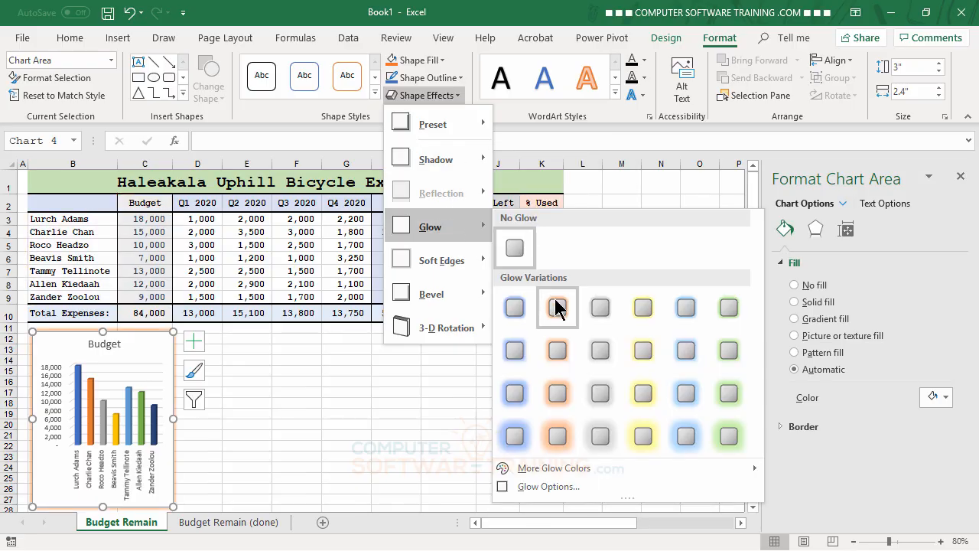
click(729, 307)
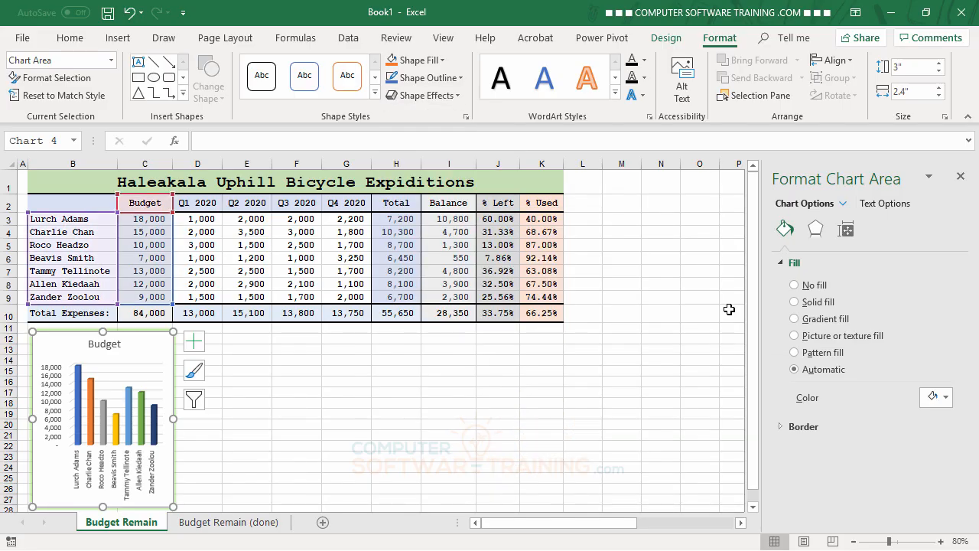
Step: Add the first outer shadow and the third soft-edge variation to the Budget chart's outer area
click(459, 92)
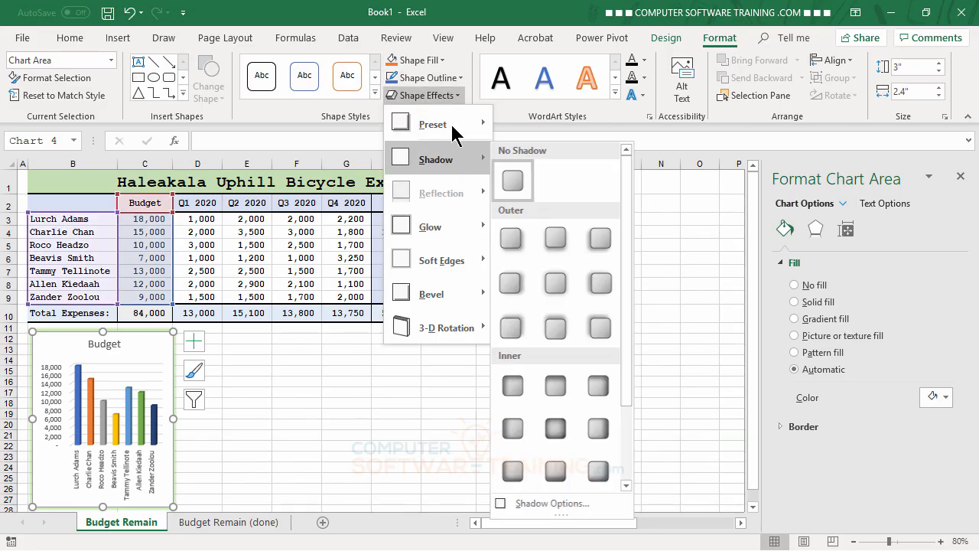
click(517, 239)
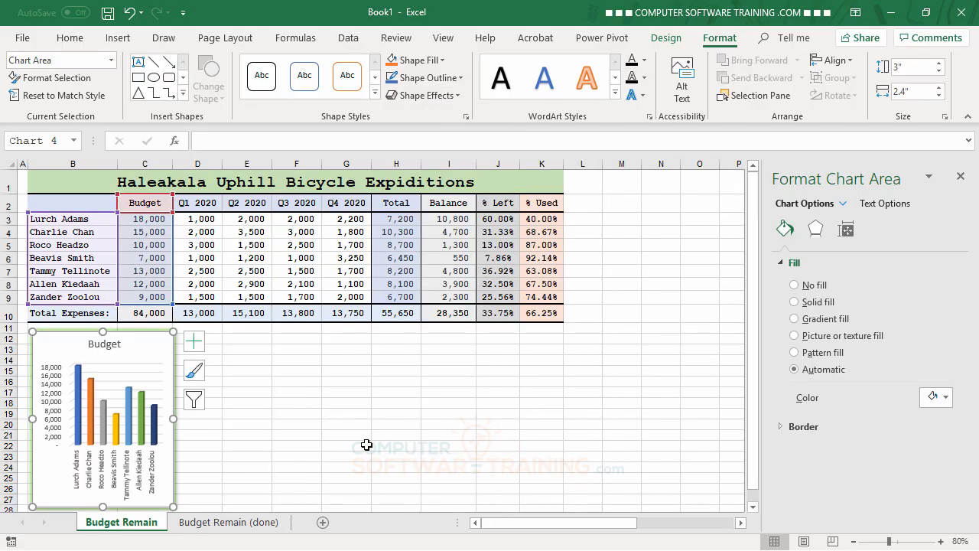
click(462, 98)
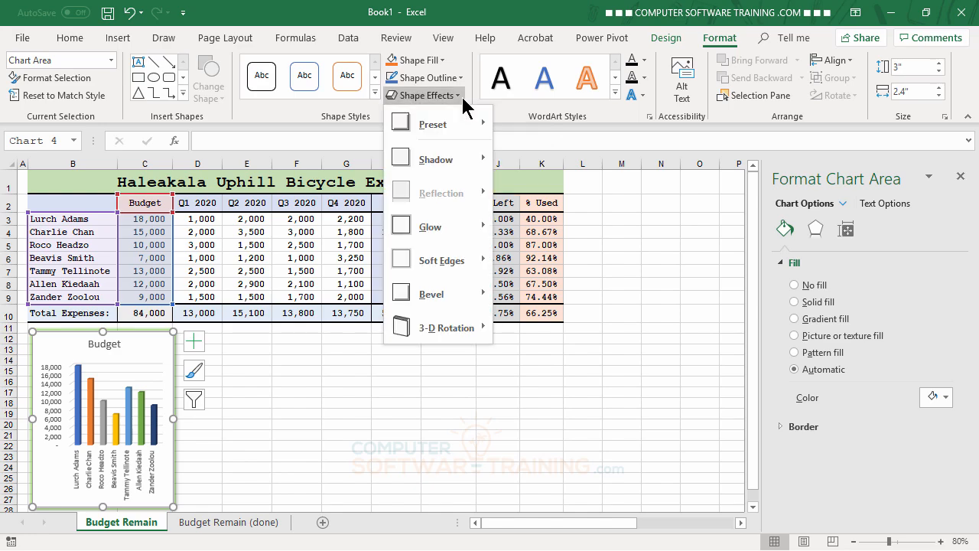
mouse_move(467, 264)
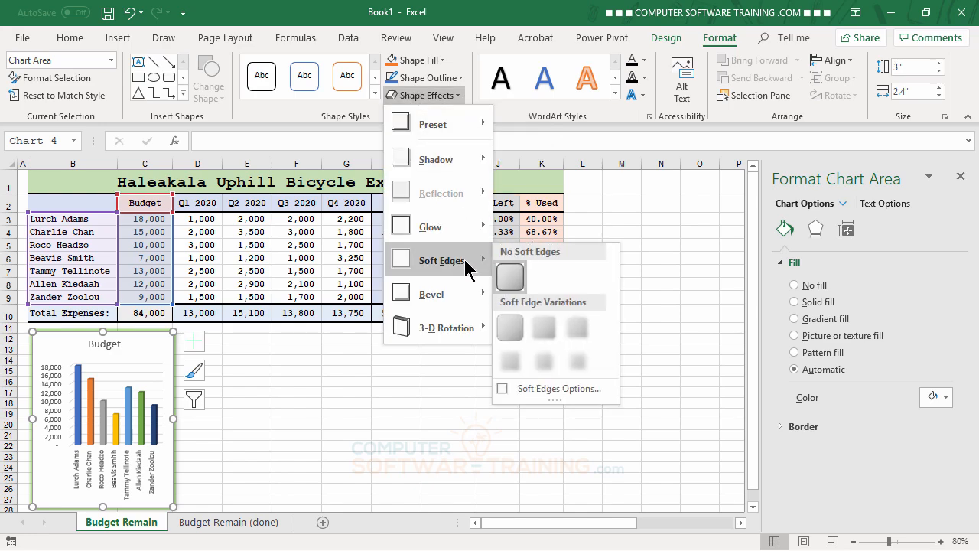
click(577, 329)
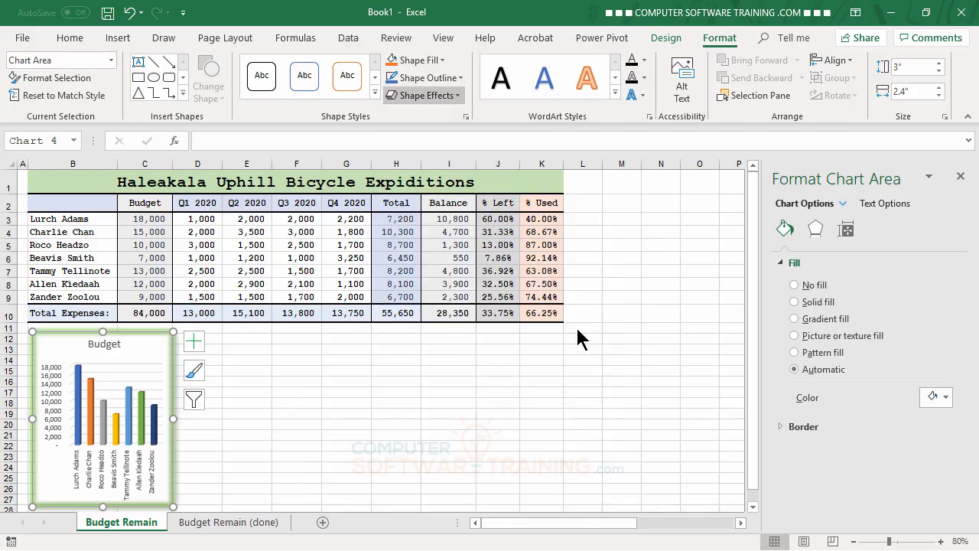
click(459, 378)
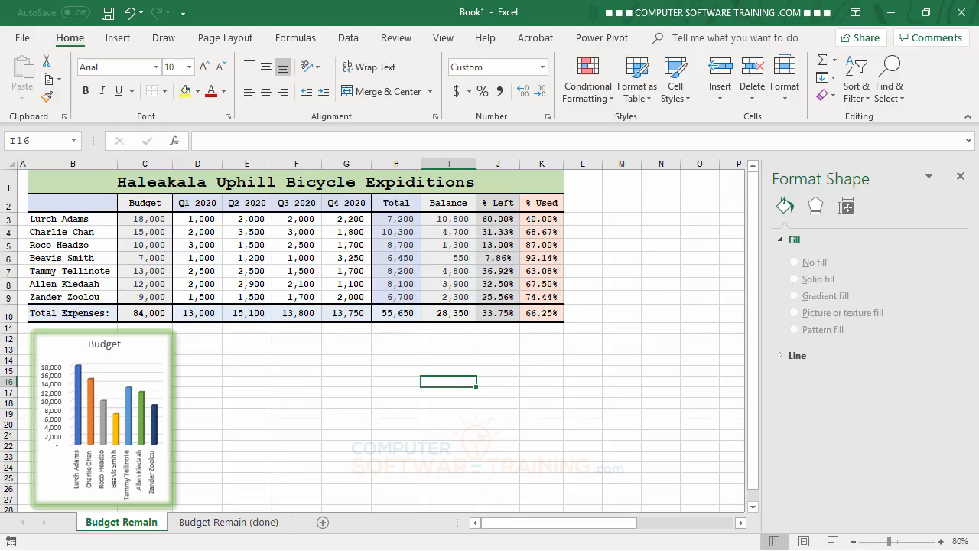
Step: Insert a 3-D clustered column chart from the names in B2:B9 and the Q1 to Q4 2020 figures in D2:G9
click(73, 204)
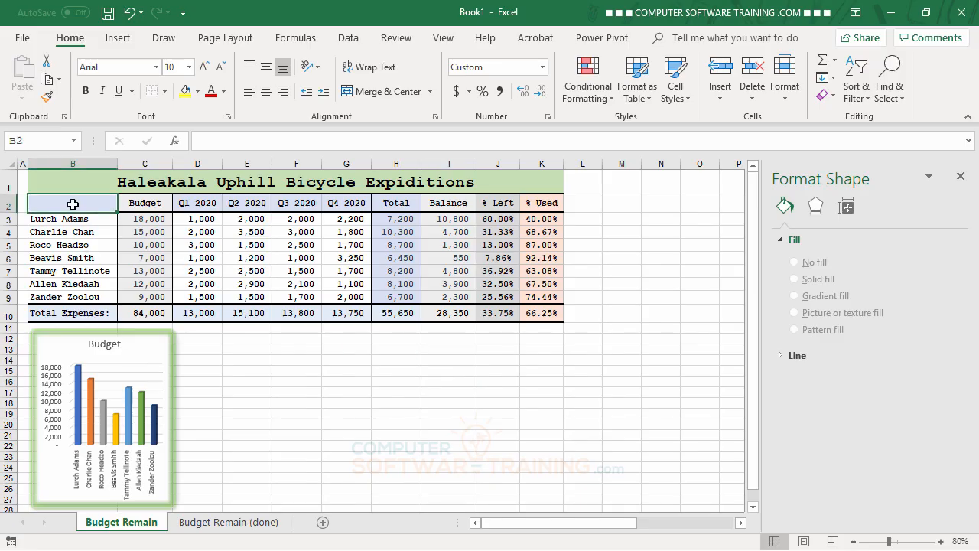
drag(73, 216, 70, 293)
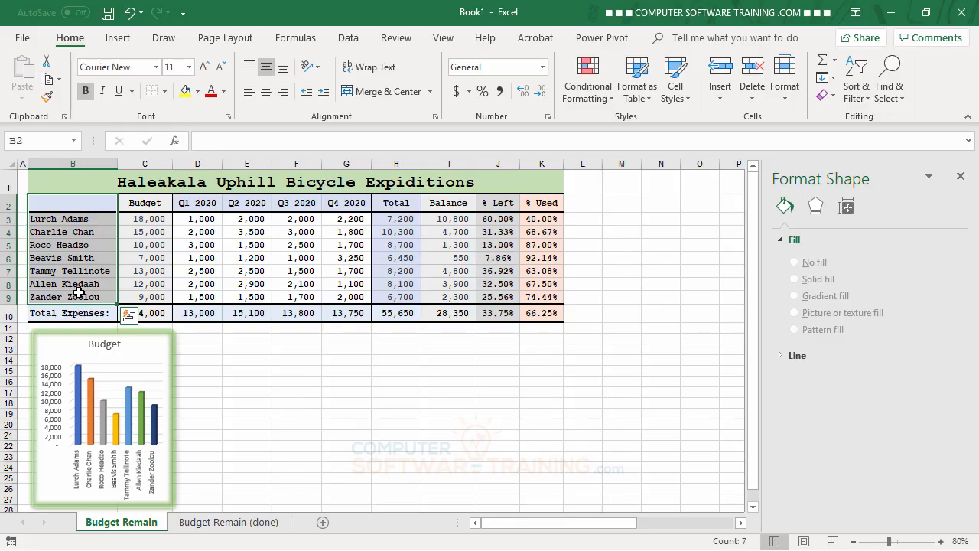
mouse_move(198, 203)
ctrl+mouse_down()
mouse_move(325, 208)
mouse_move(348, 231)
mouse_move(352, 297)
ctrl+mouse_up()
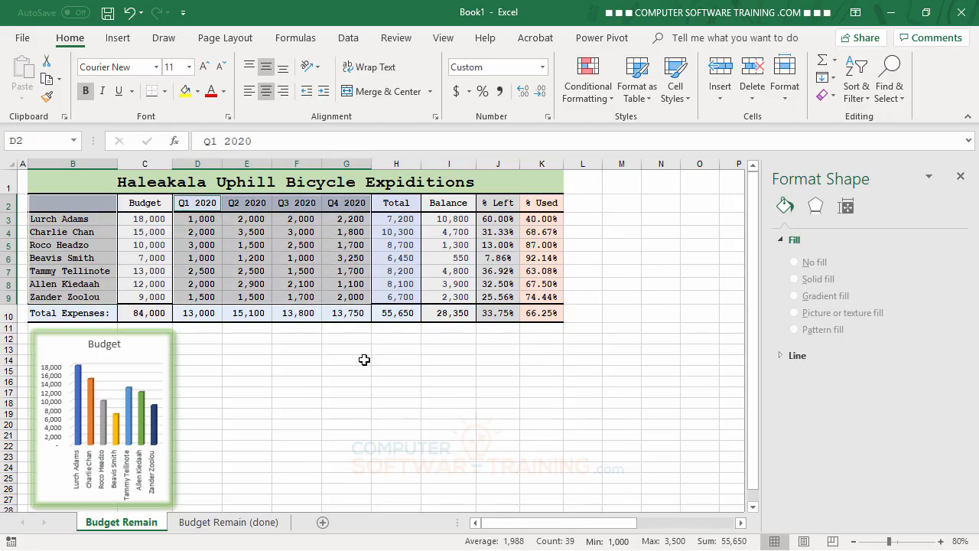
click(122, 40)
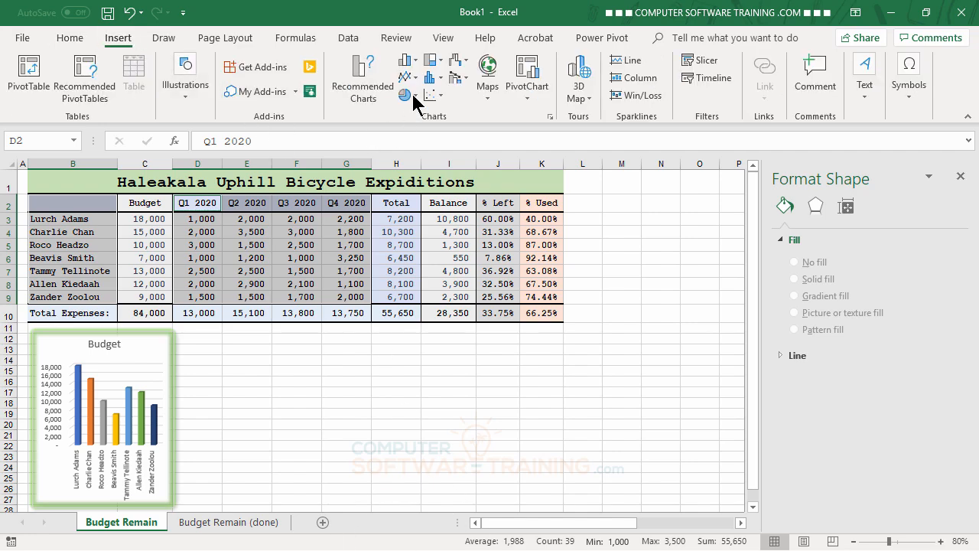
click(411, 60)
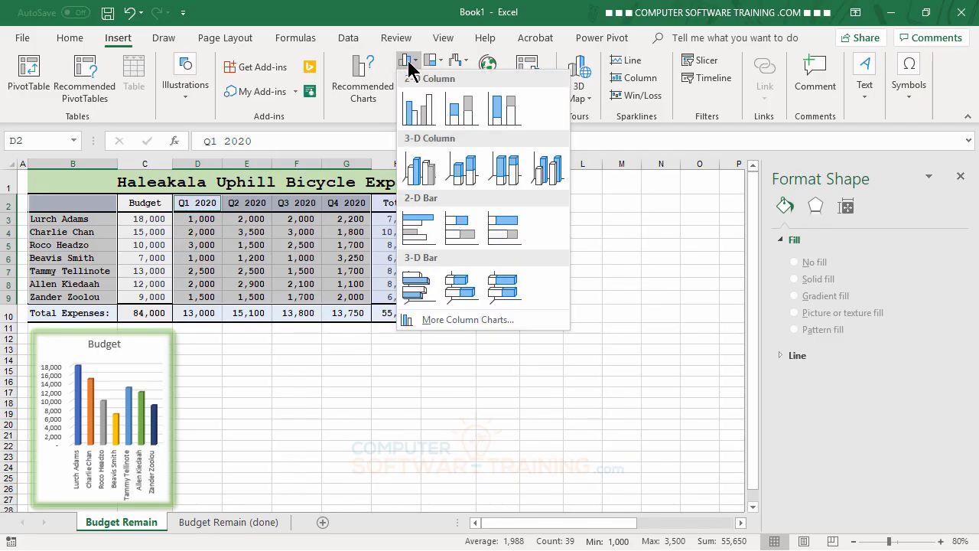
click(423, 174)
Step: Move the quarterly chart below the table, beside the Budget chart, with its edge starting in column D
scroll(544, 245, down, 1)
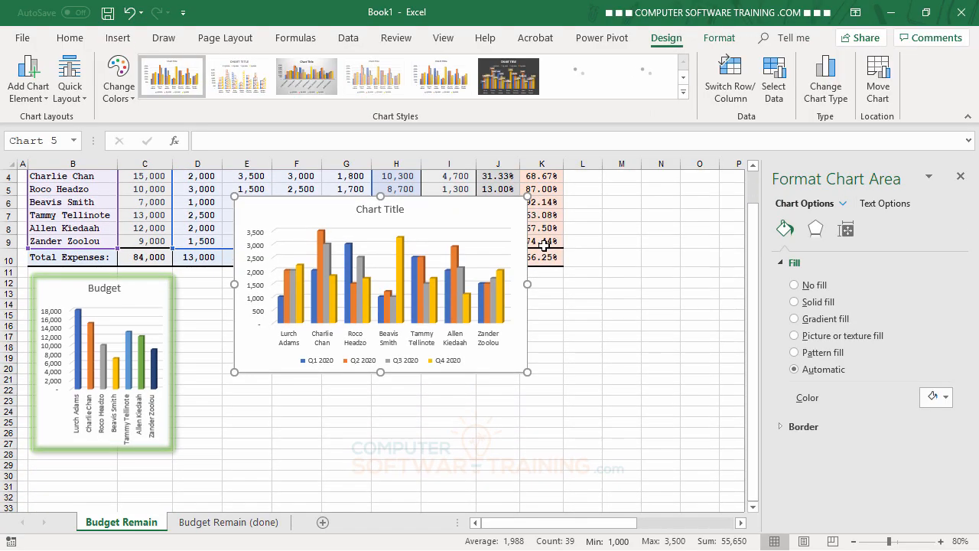
drag(498, 212, 444, 285)
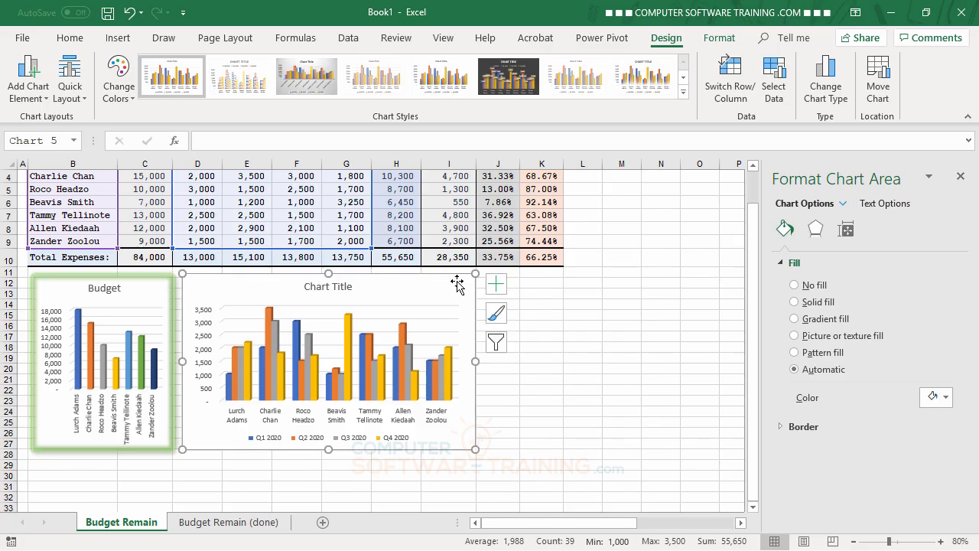
scroll(627, 334, up, 1)
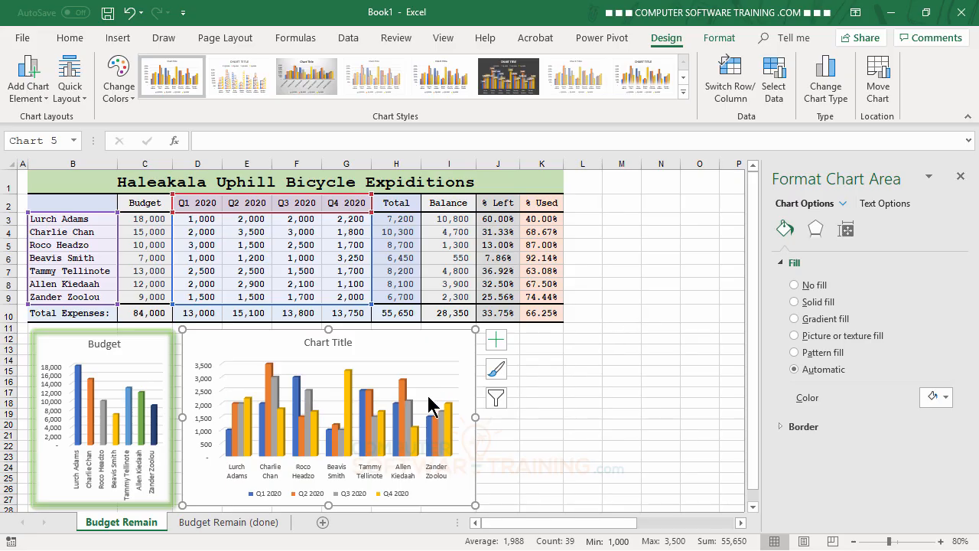
Step: Change the quarterly chart's title to "2020 Expeditures"
click(330, 345)
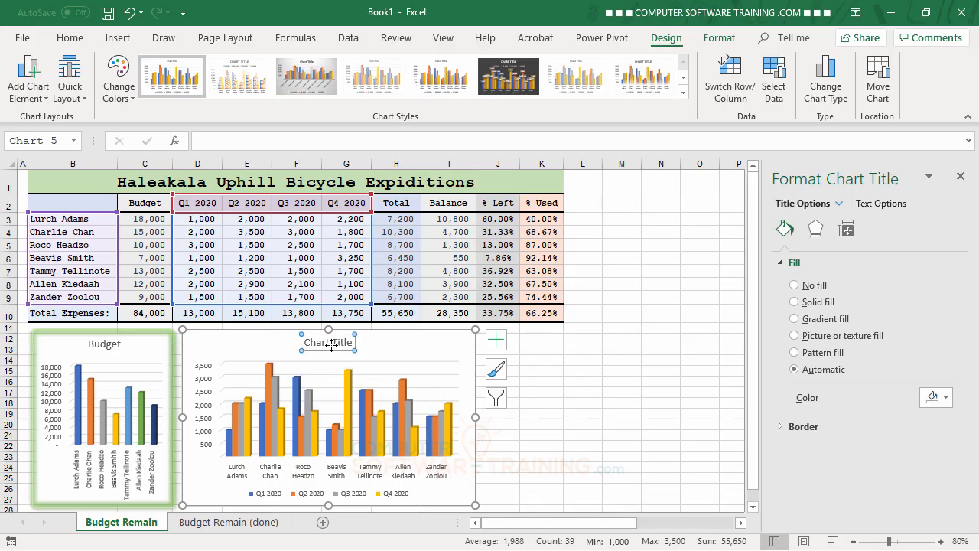
mouse_move(452, 425)
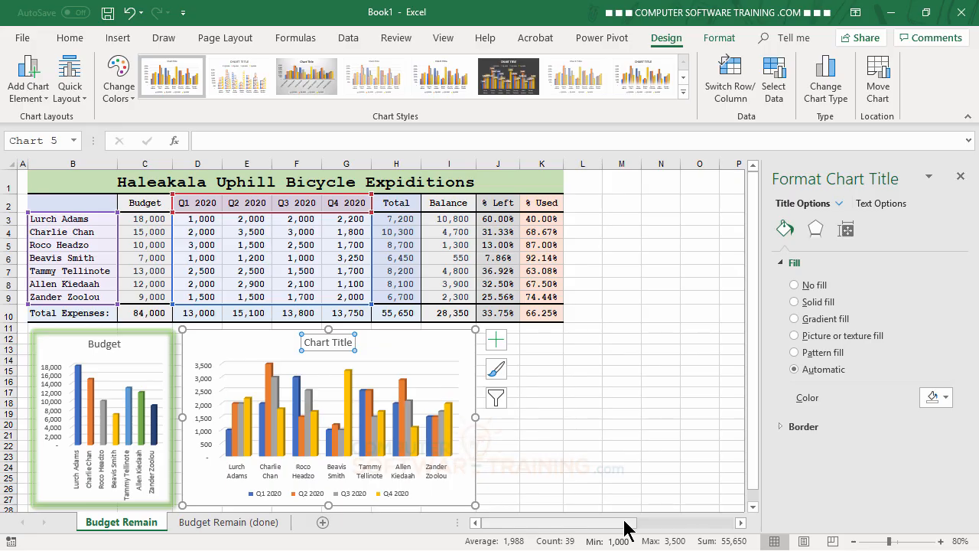
text(2020 Expeditures)
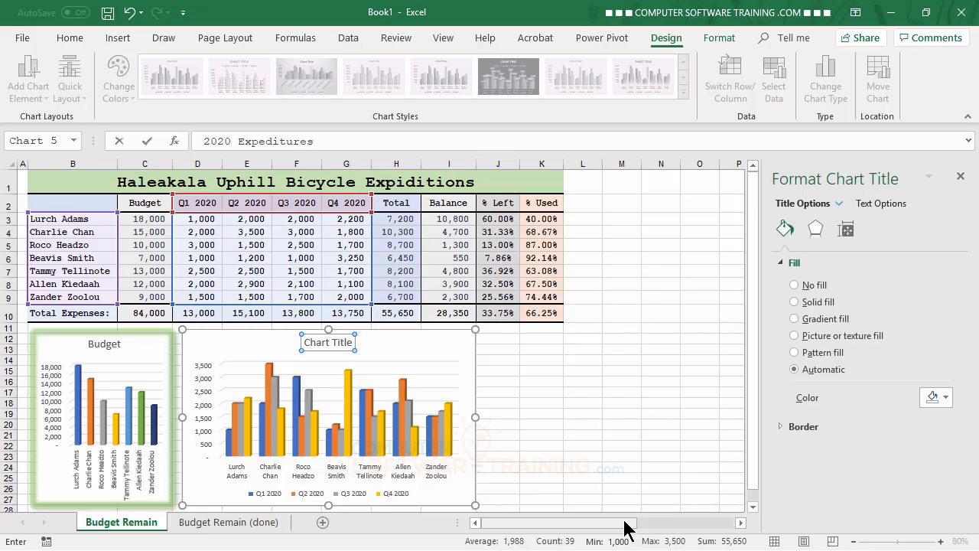
key(Return)
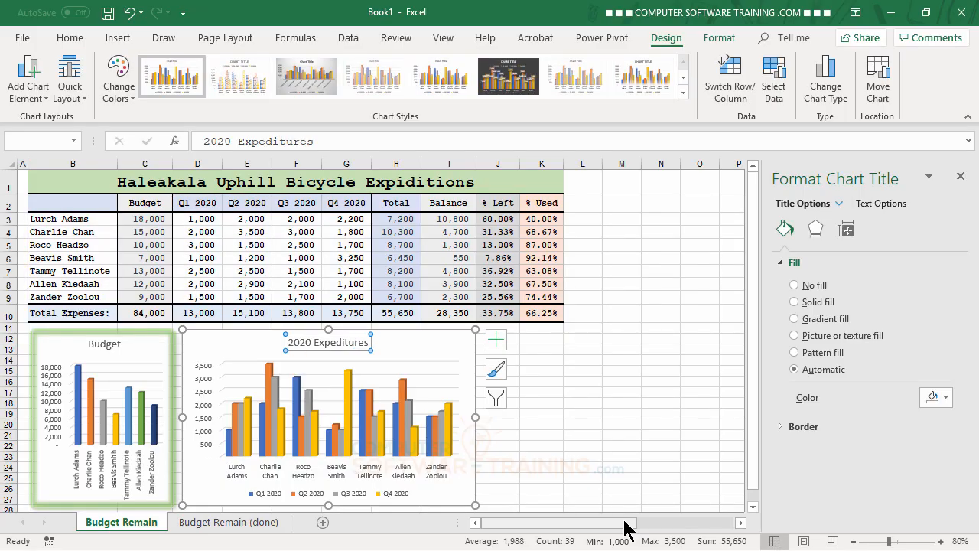
click(627, 433)
Step: Place the 2020 Expeditures chart's legend at the top, under the title
scroll(636, 400, down, 1)
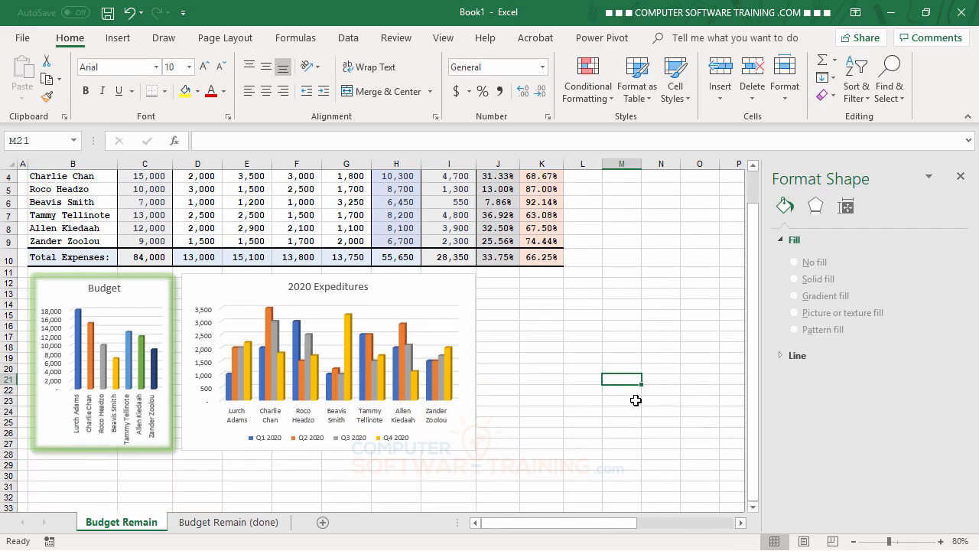
click(441, 279)
click(495, 284)
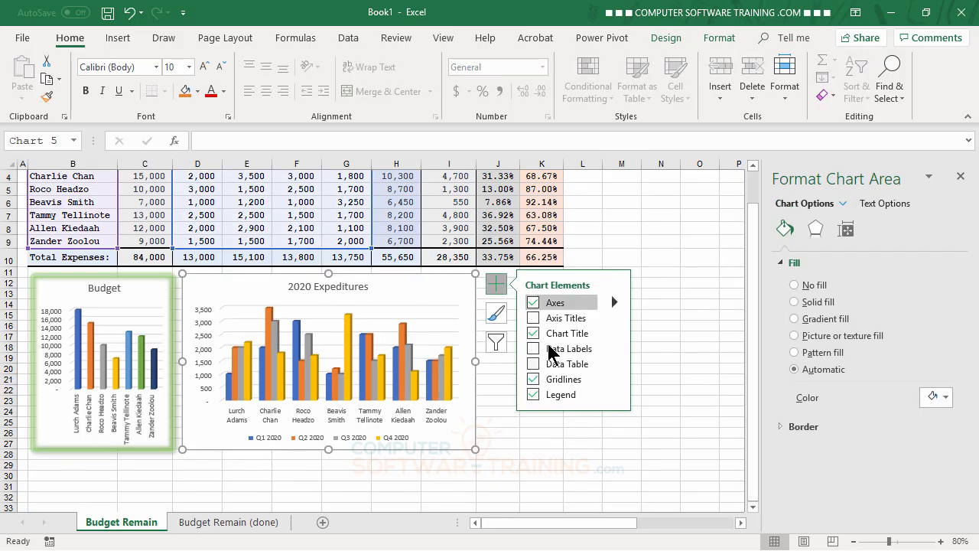
click(616, 395)
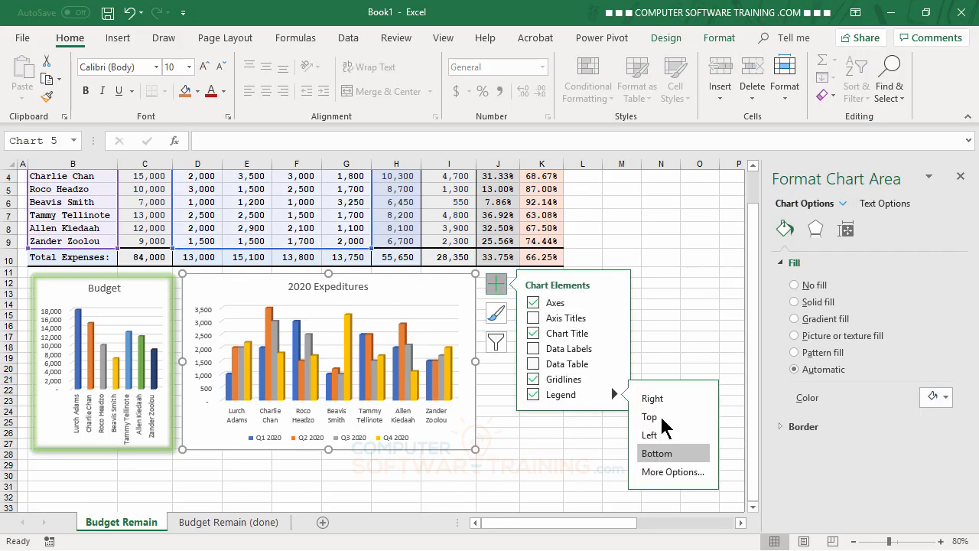
click(668, 417)
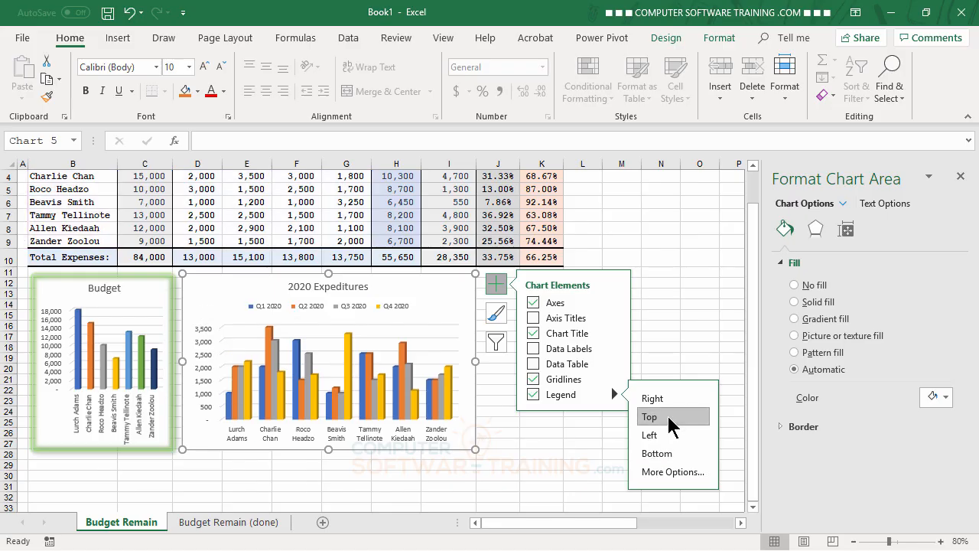
Step: Make the legend and the title of the 2020 Expeditures chart bold
click(329, 307)
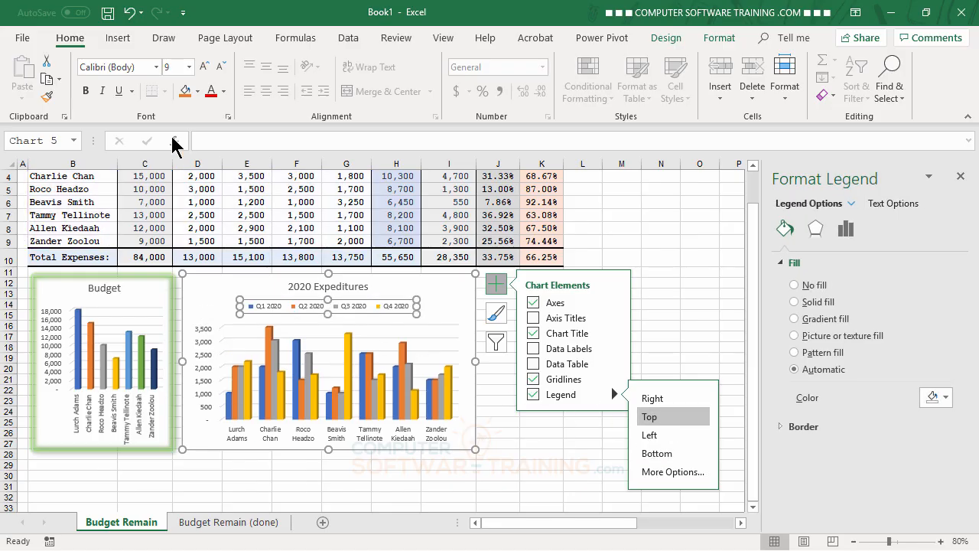
click(85, 90)
click(302, 289)
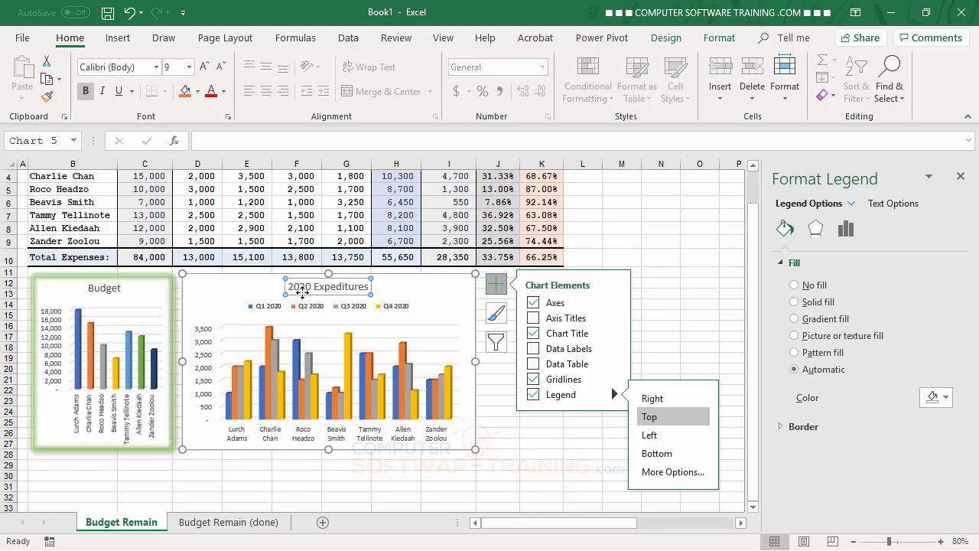
click(85, 90)
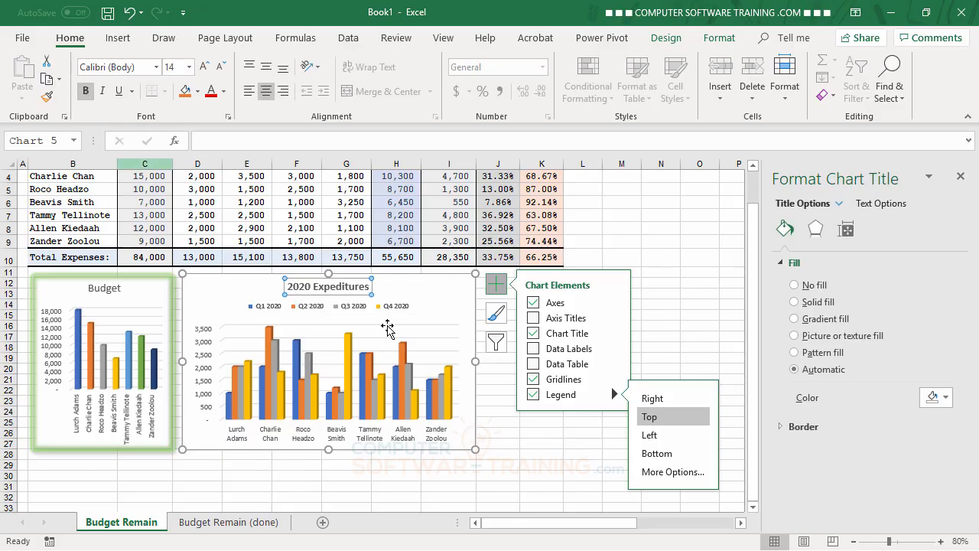
click(690, 247)
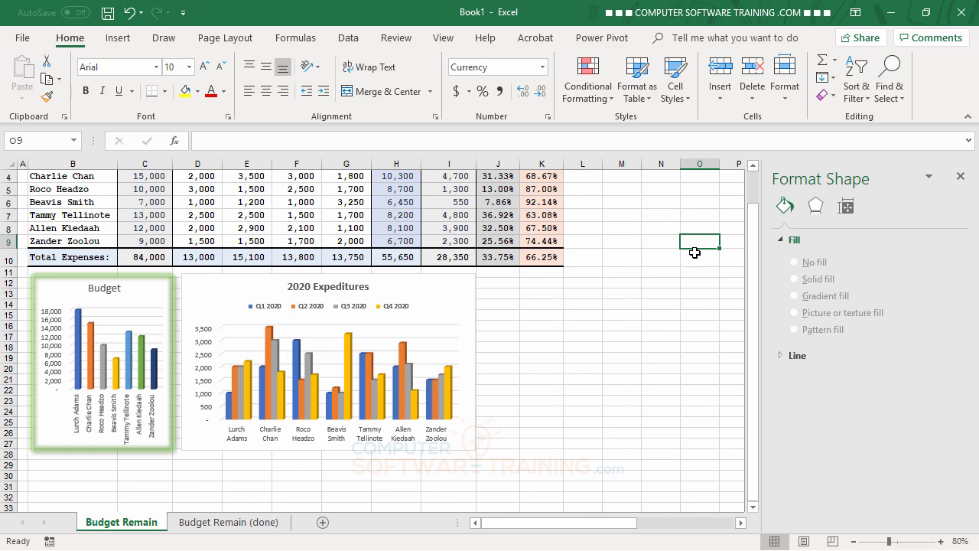
Step: Narrow the 2020 Expeditures chart from its outer edge to about 4.05" wide, ending near the end of column H
click(470, 299)
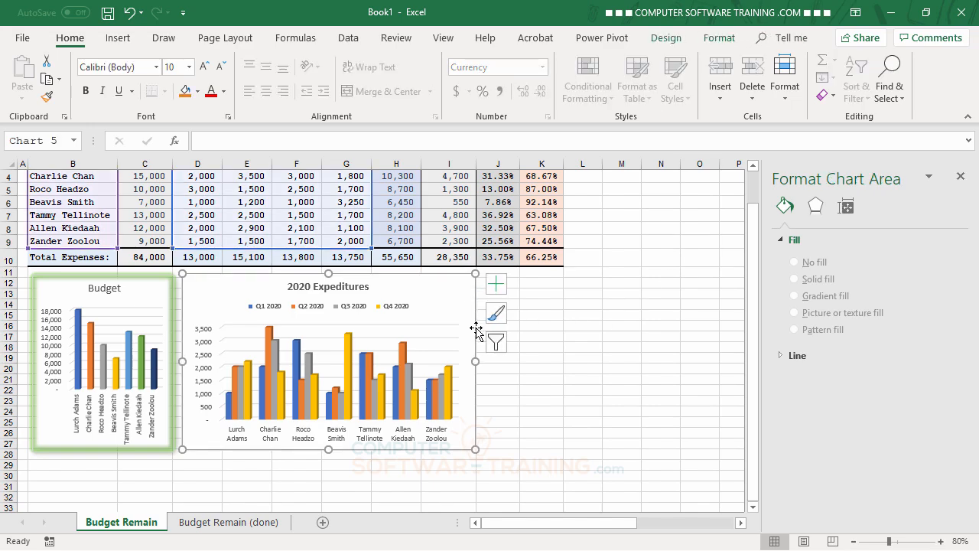
drag(475, 361, 418, 359)
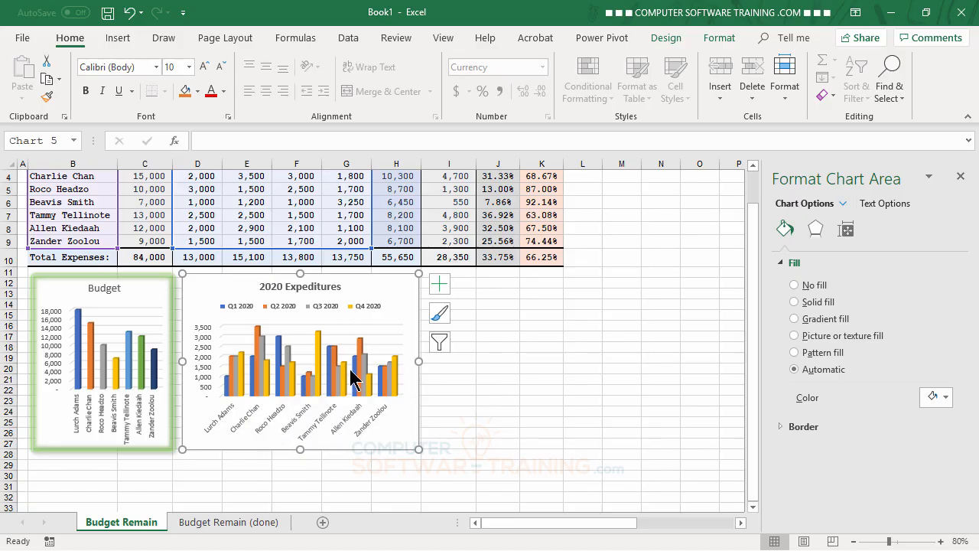
Step: Apply the second-smallest orange glow variation to the 2020 Expeditures chart's outer area
mouse_move(360, 385)
click(723, 40)
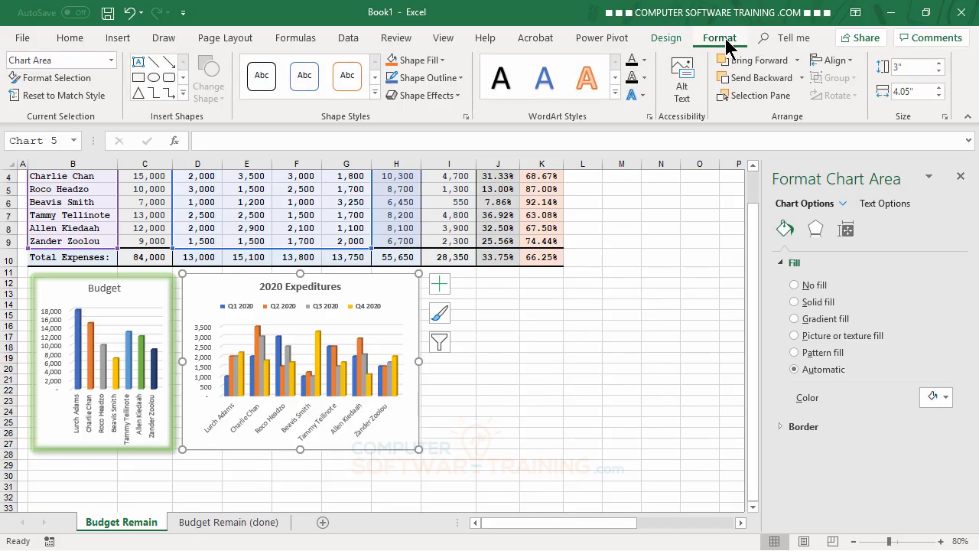
click(458, 95)
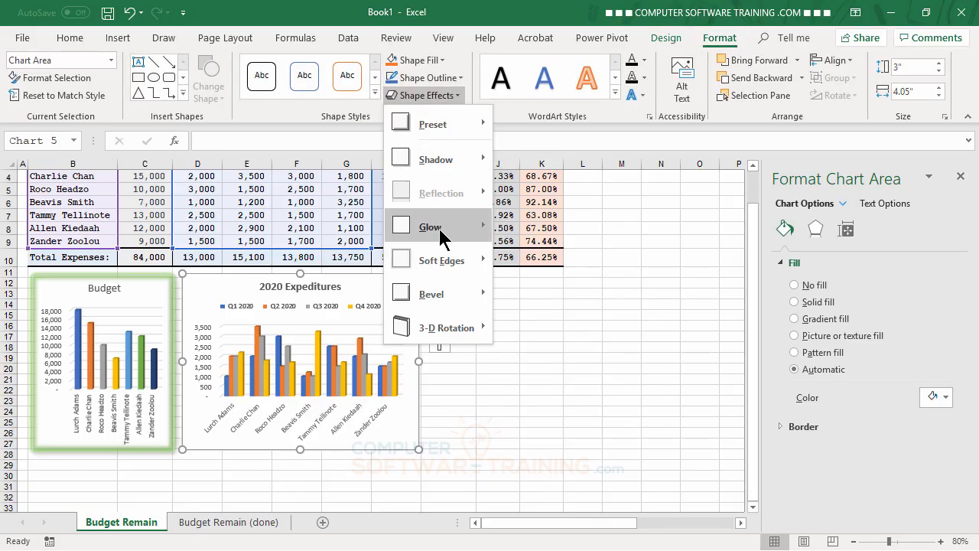
mouse_move(439, 226)
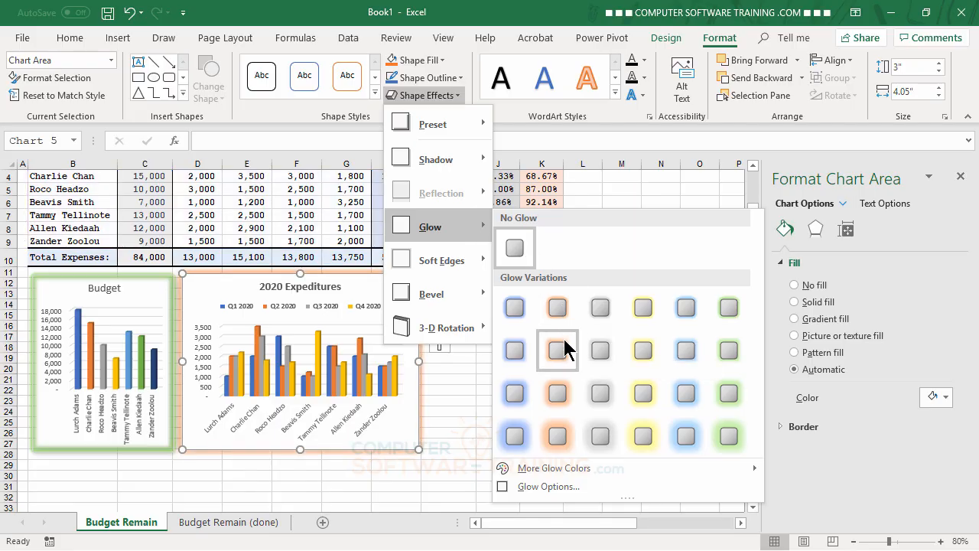
click(561, 306)
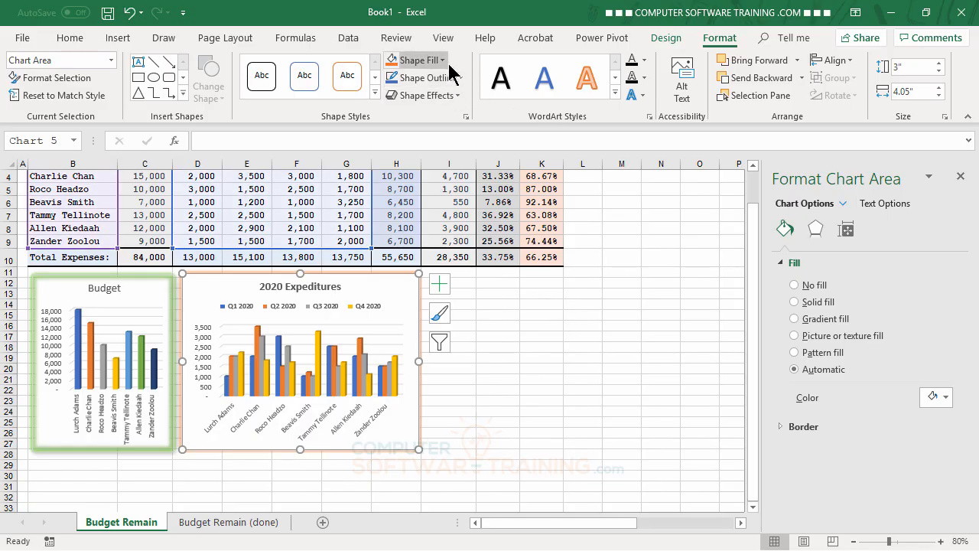
click(458, 98)
mouse_move(453, 228)
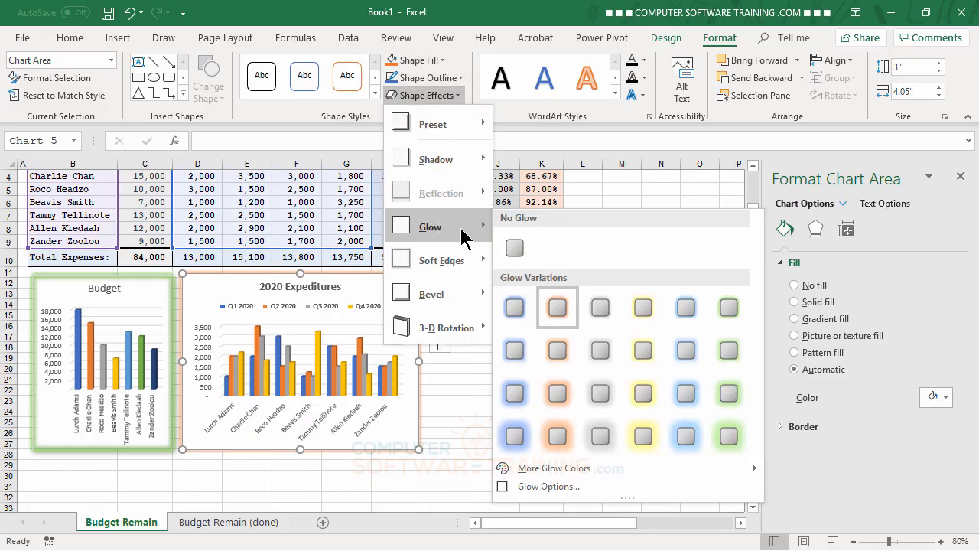
click(554, 348)
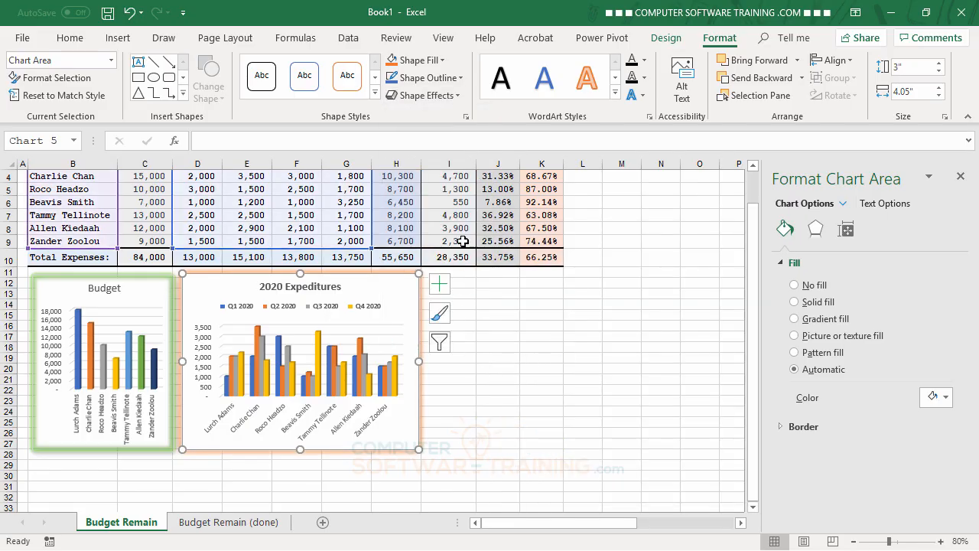
Step: Add the first outer shadow and the third soft-edge variation to the 2020 Expeditures chart's outer area
click(462, 97)
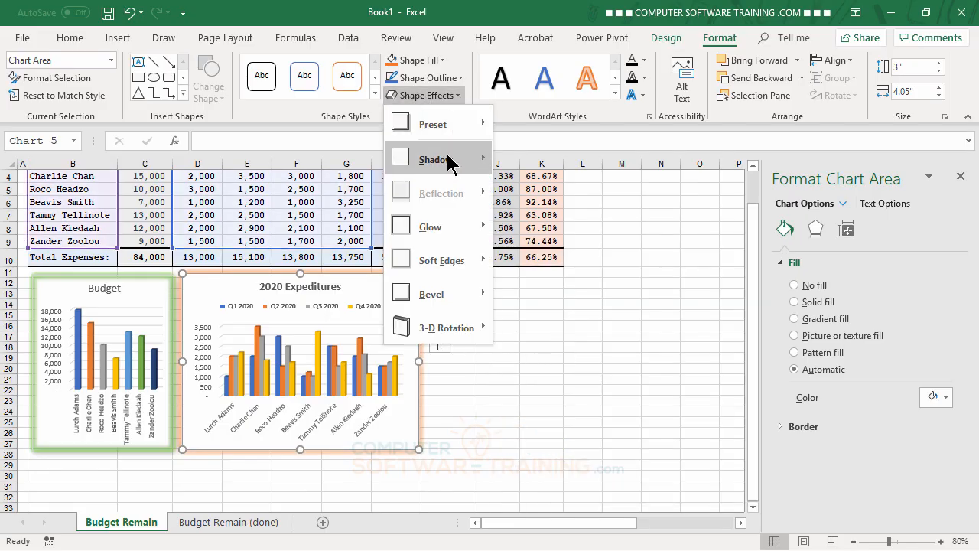
mouse_move(470, 160)
click(512, 232)
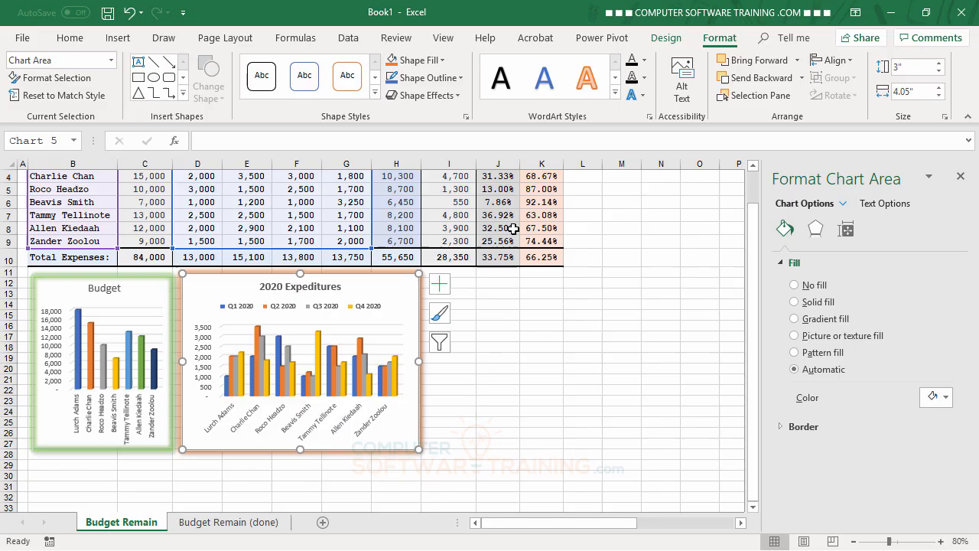
click(451, 98)
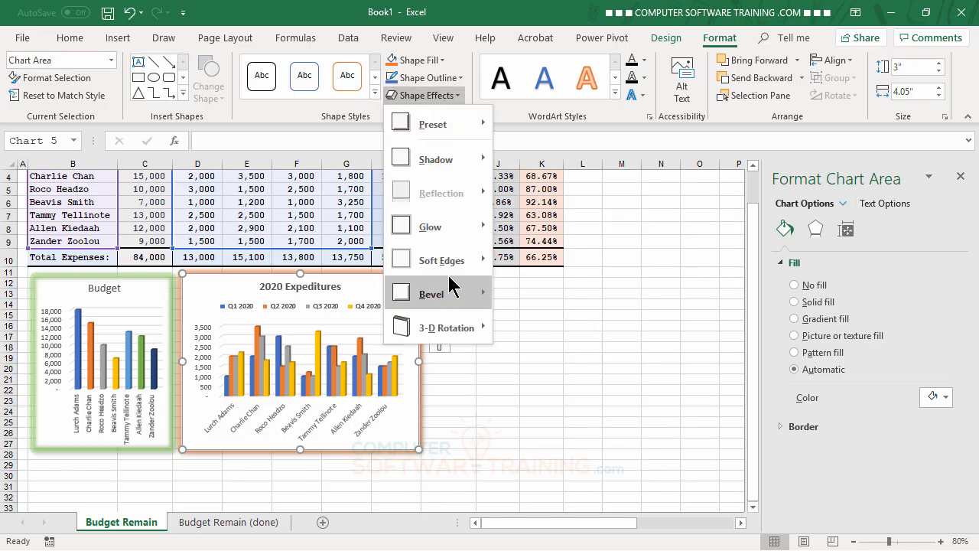
mouse_move(460, 259)
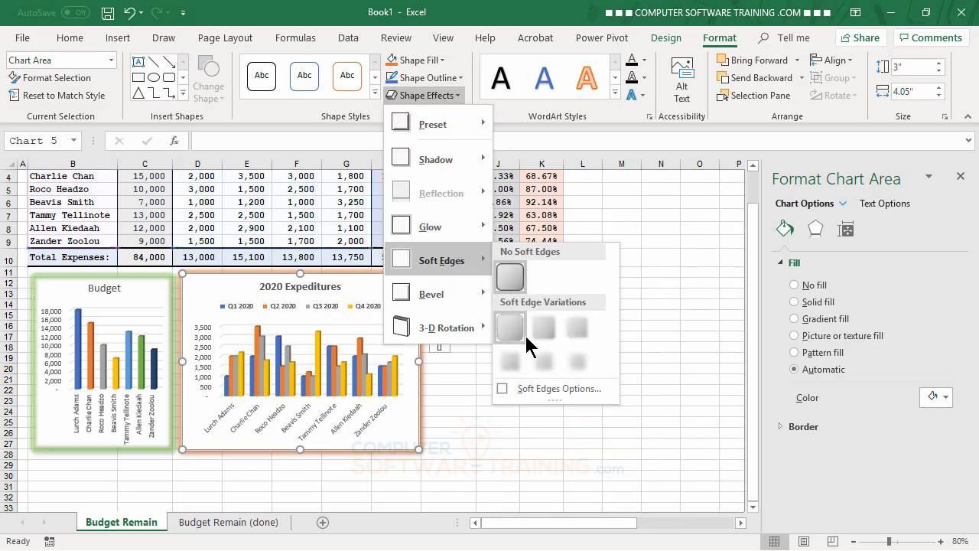
click(577, 328)
click(607, 455)
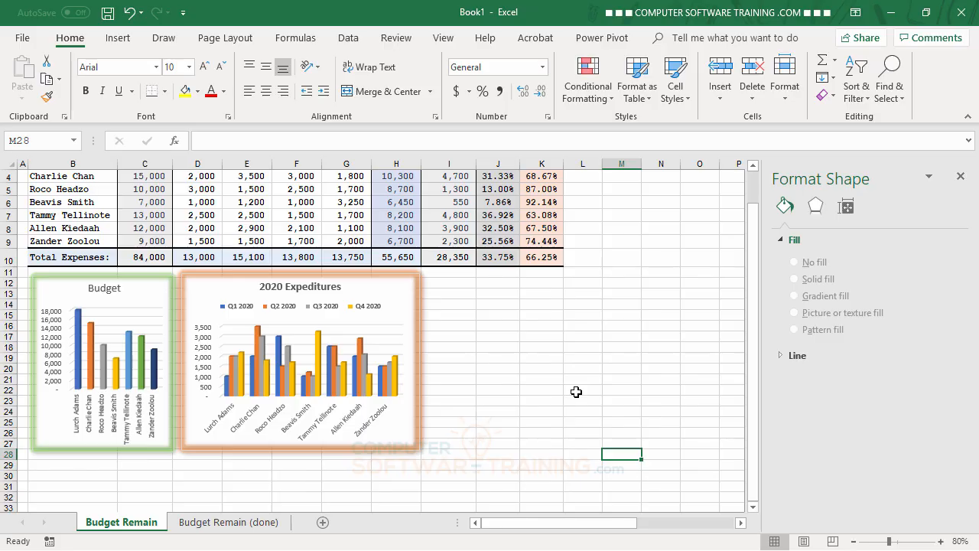
Step: Close the formatting pane and insert a 3-D stacked column chart from the names in B2:B9 and the percentages in J2:K9
scroll(622, 370, up, 2)
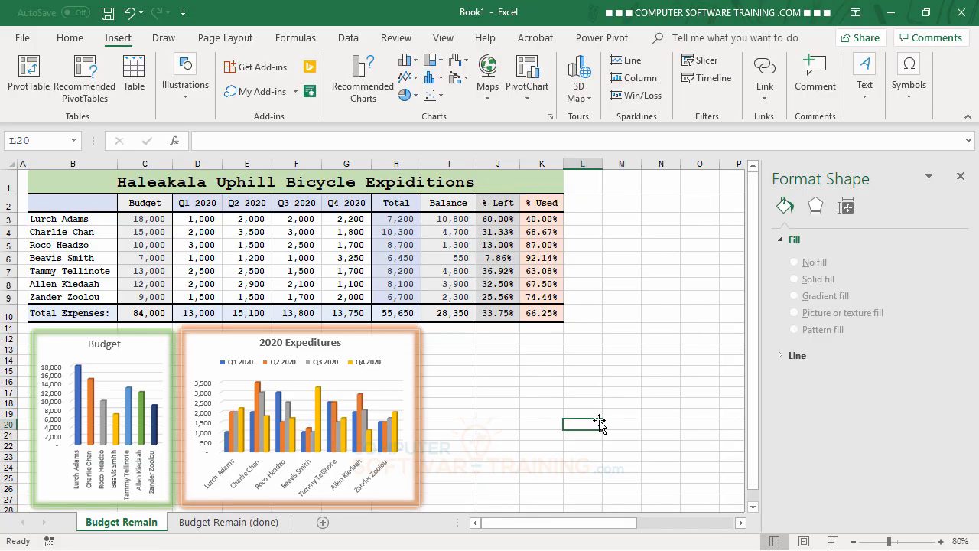
drag(75, 206, 88, 305)
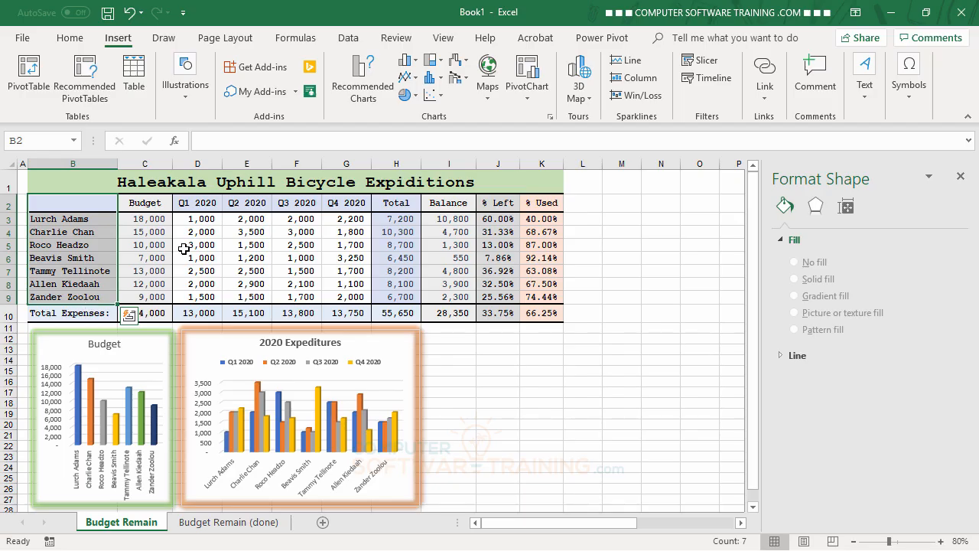
drag(498, 203, 546, 295)
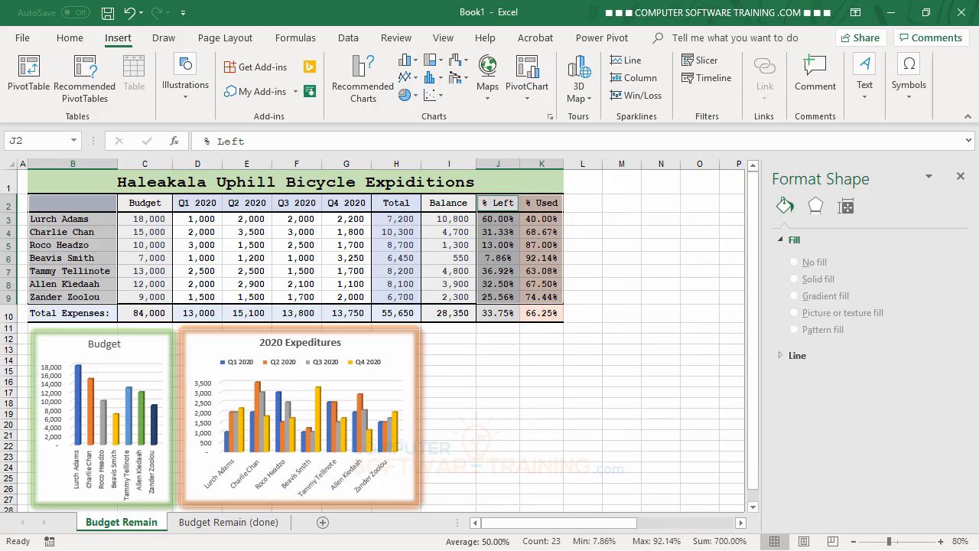
click(961, 176)
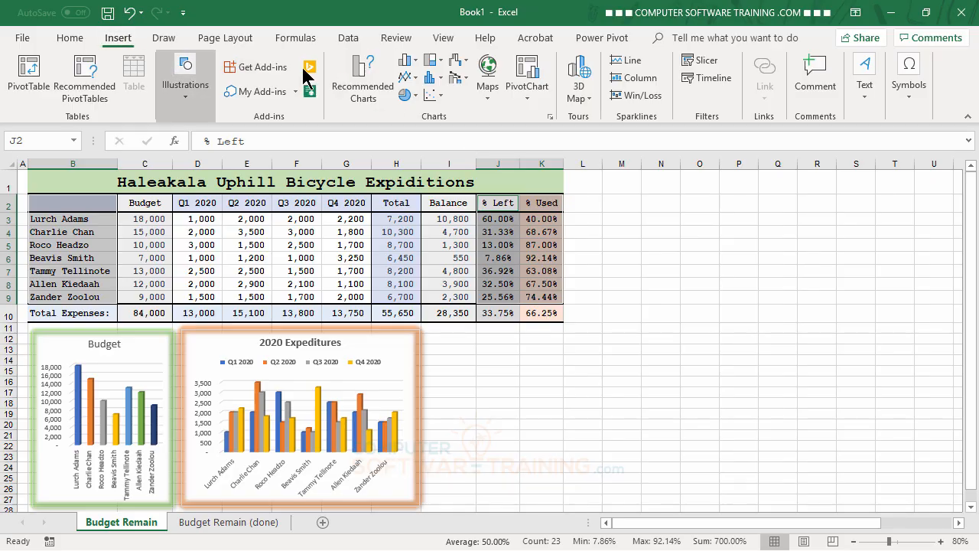
click(411, 63)
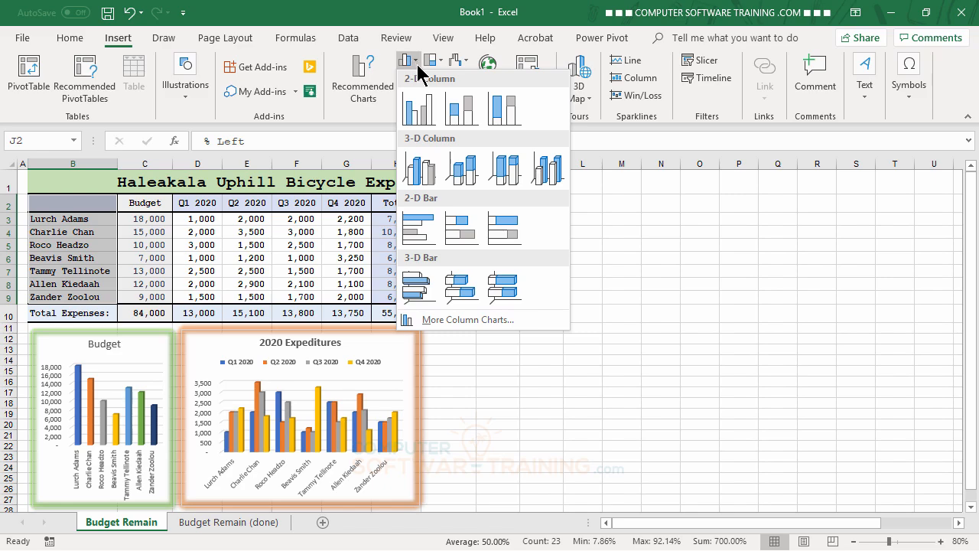
click(472, 175)
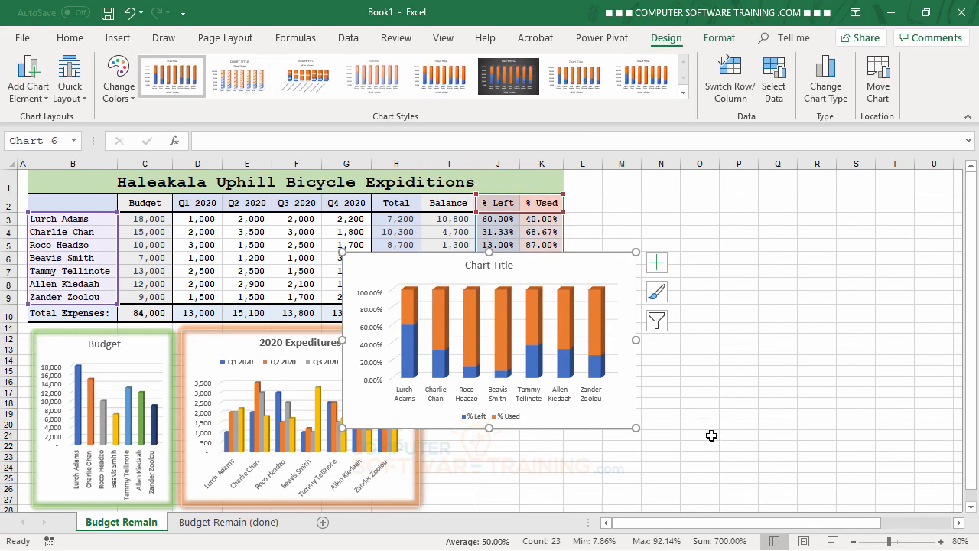
Step: Move the percentage chart below the table beside the 2020 Expeditures chart, and narrow it to end near the end of column K
drag(591, 263, 680, 338)
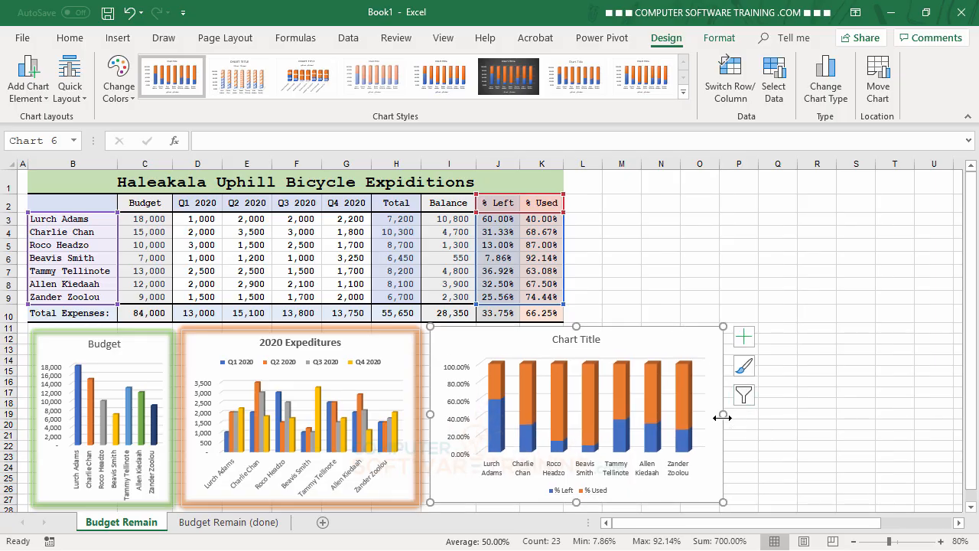
drag(723, 417, 559, 414)
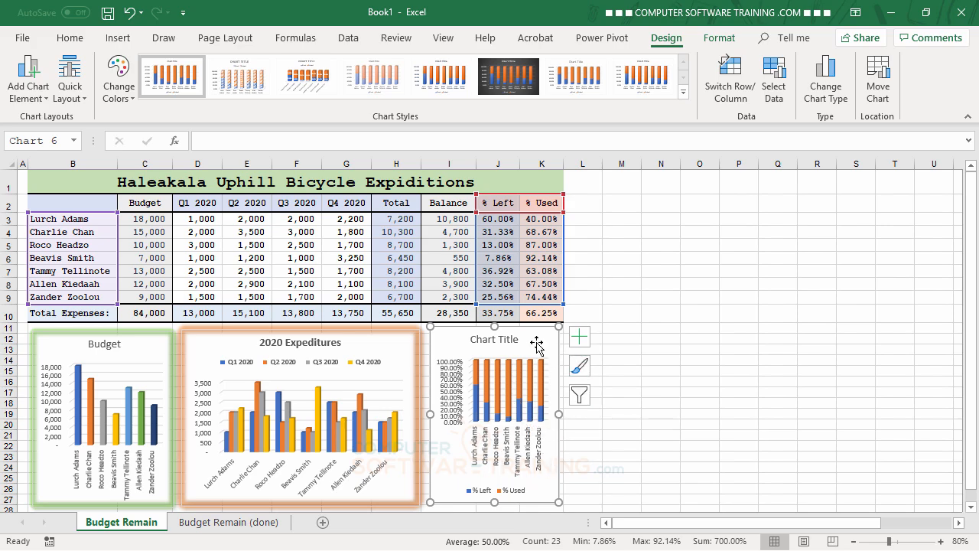
Step: Reorder the percentage chart's data series so that % Used comes before % Left
click(775, 90)
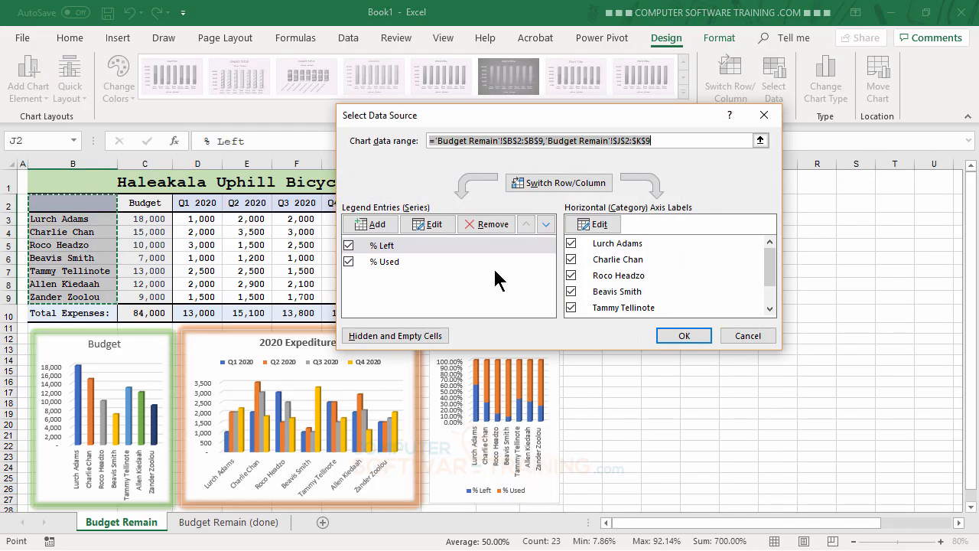
click(399, 246)
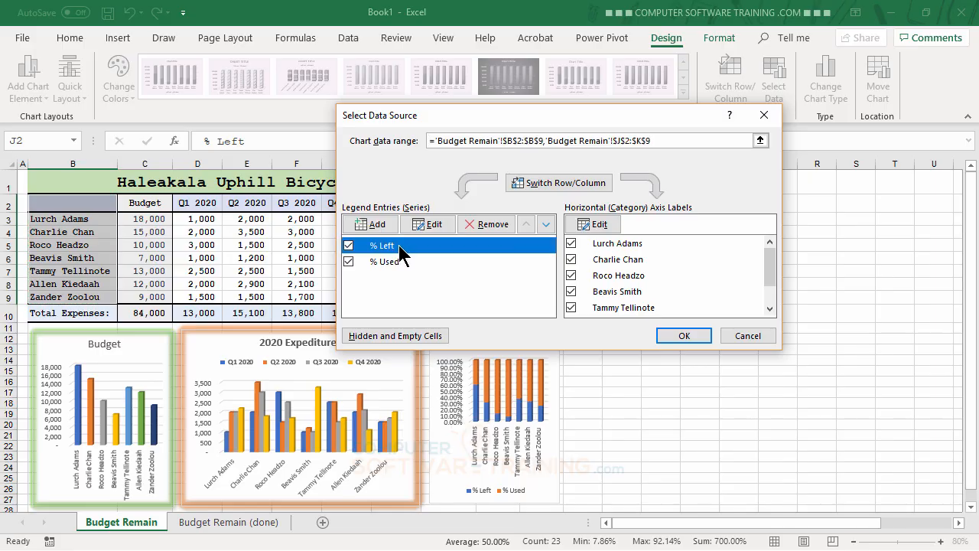
click(546, 225)
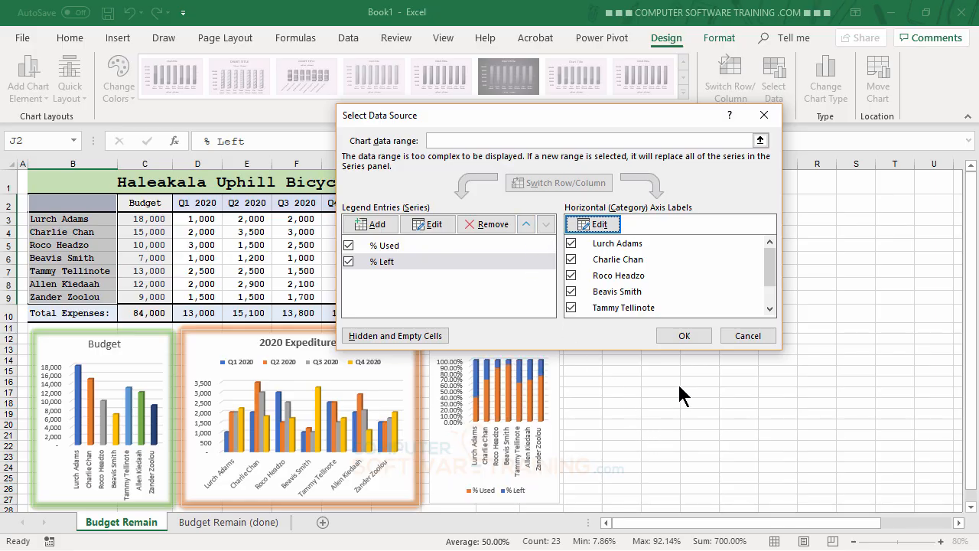
click(688, 329)
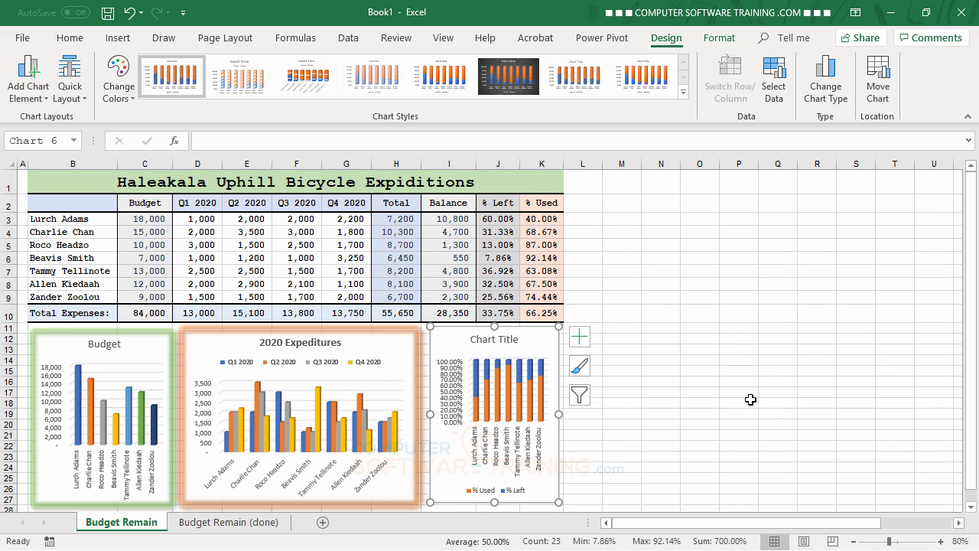
Step: Add the first outer shadow to the percentage chart's outer area
click(719, 38)
click(450, 97)
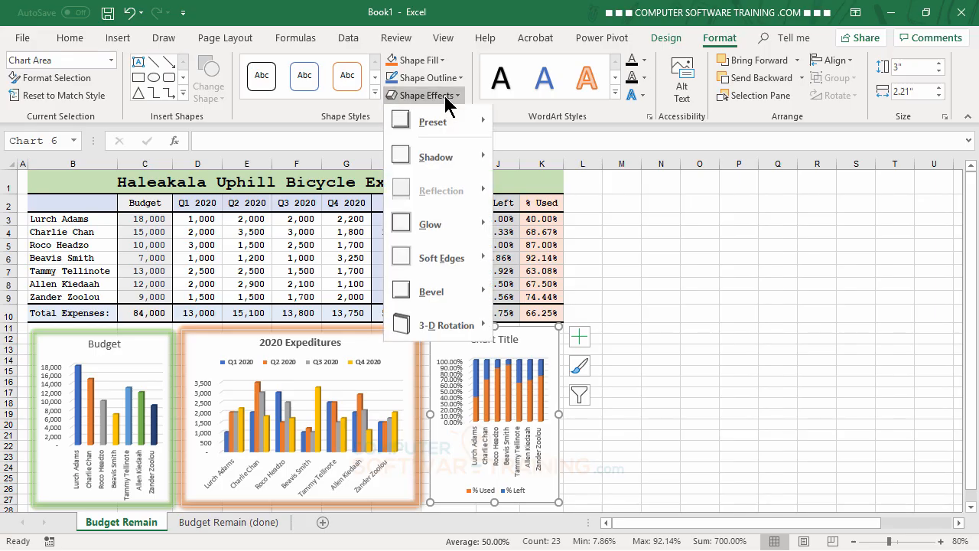
mouse_move(475, 159)
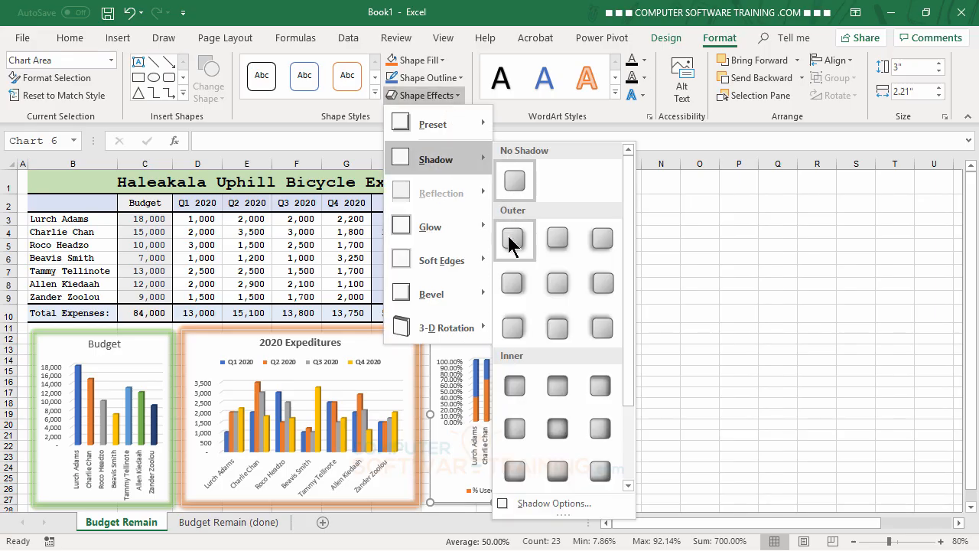
click(507, 234)
Step: Try the second-largest and then the largest gold glow variation on the percentage chart's outer area
click(448, 96)
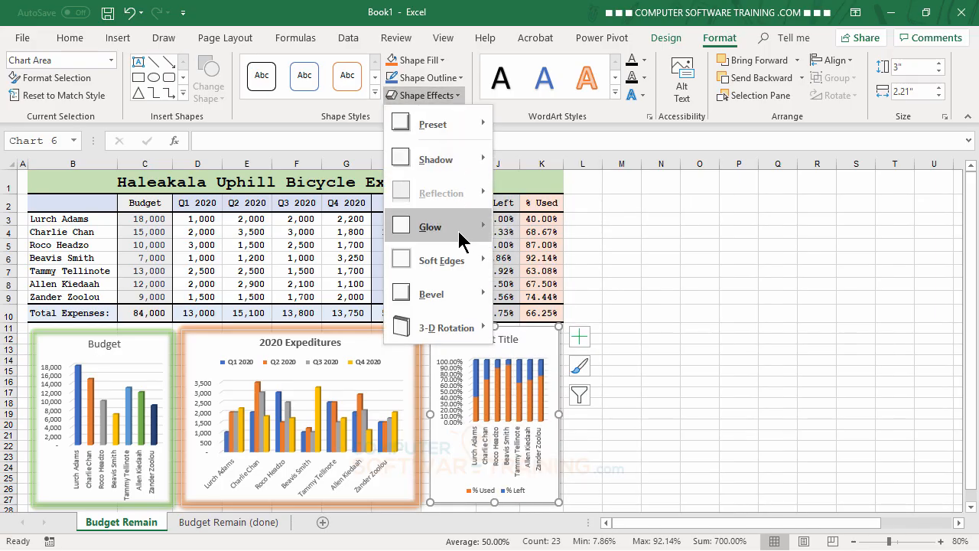
mouse_move(462, 237)
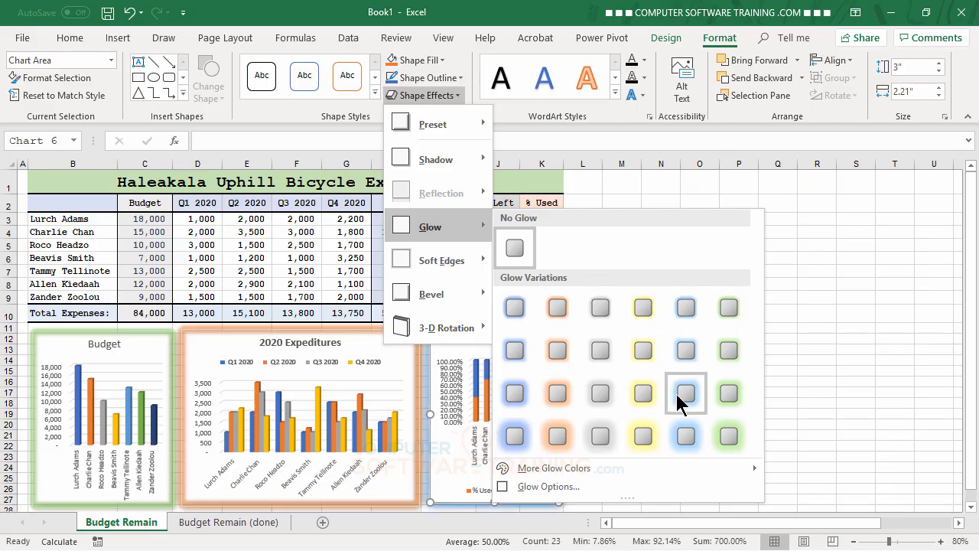
click(648, 393)
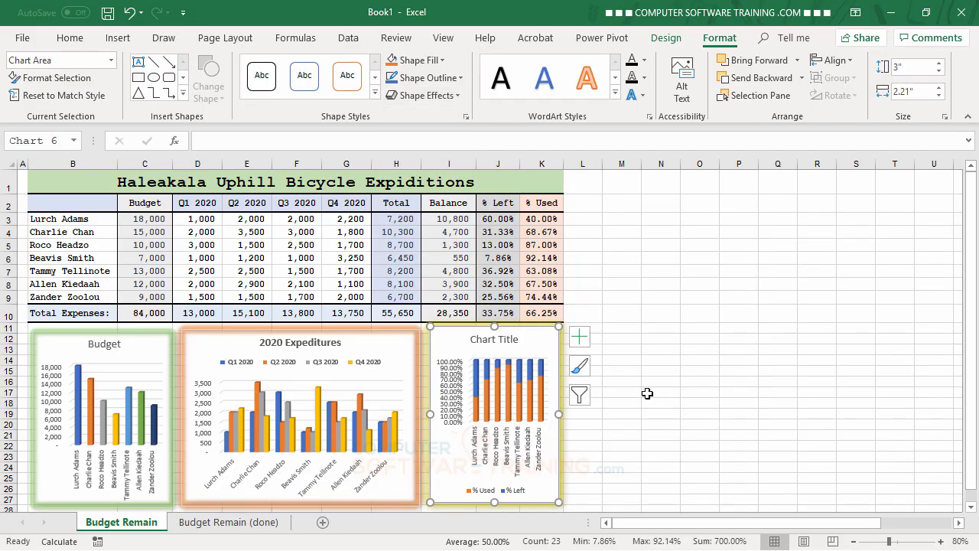
click(456, 79)
click(466, 48)
click(451, 96)
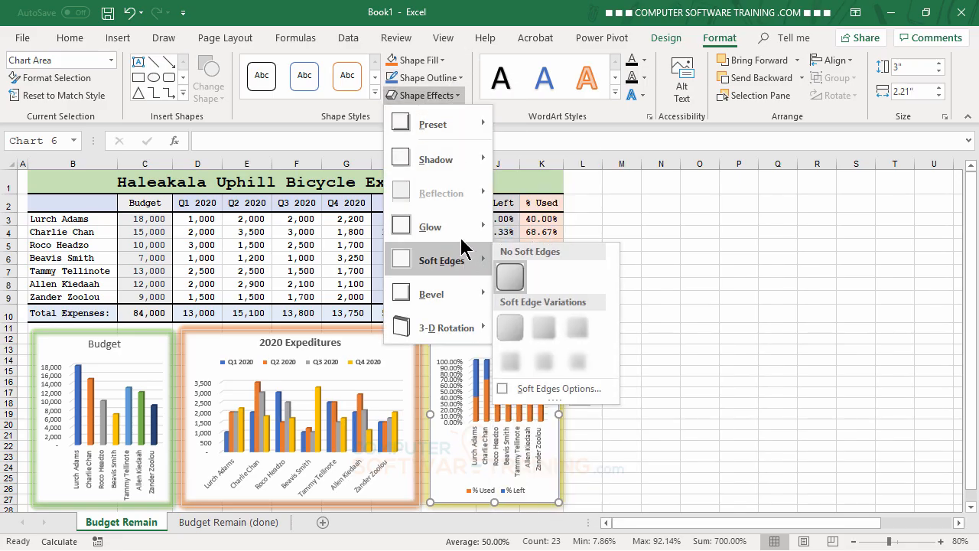
mouse_move(462, 225)
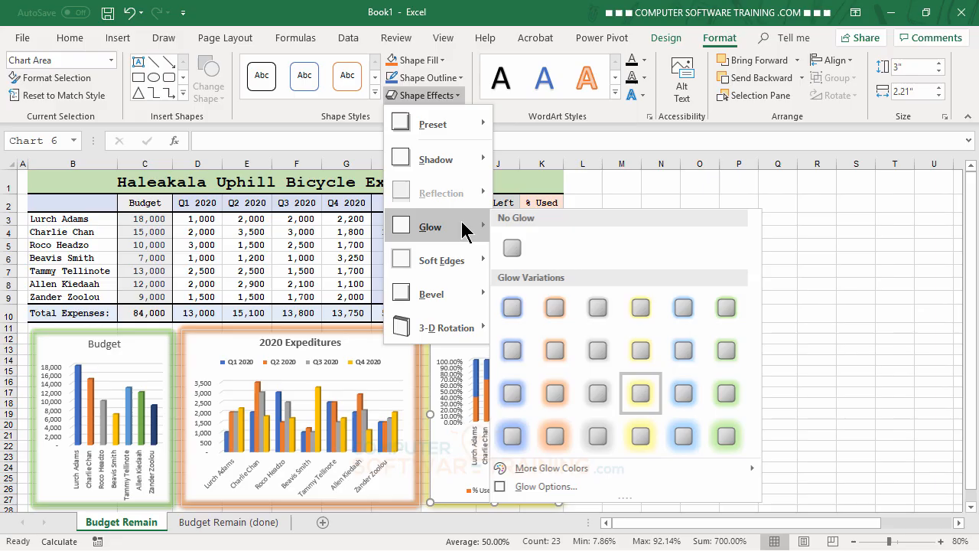
click(642, 434)
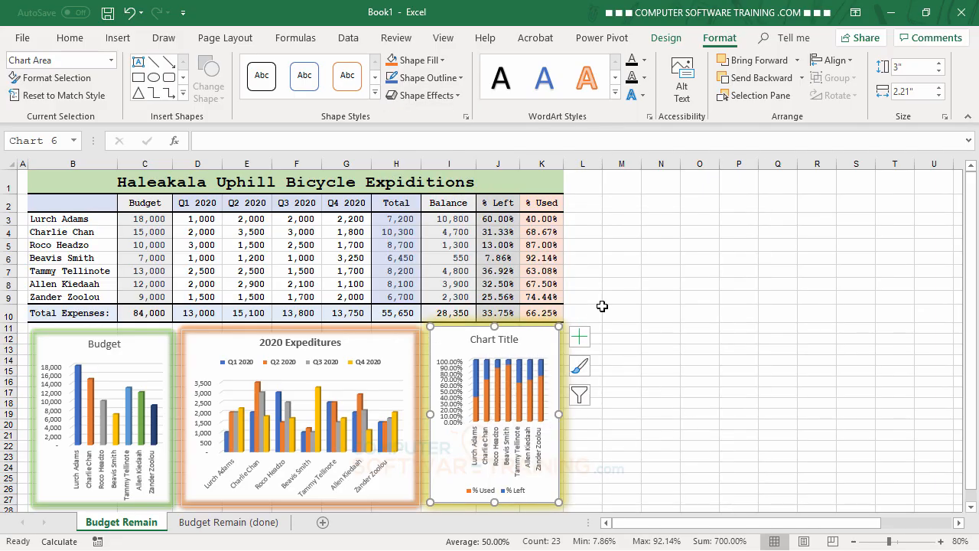
Step: Apply the second-smallest gold glow and the third soft-edge variation to the percentage chart's outer area, and deselect the chart
click(451, 98)
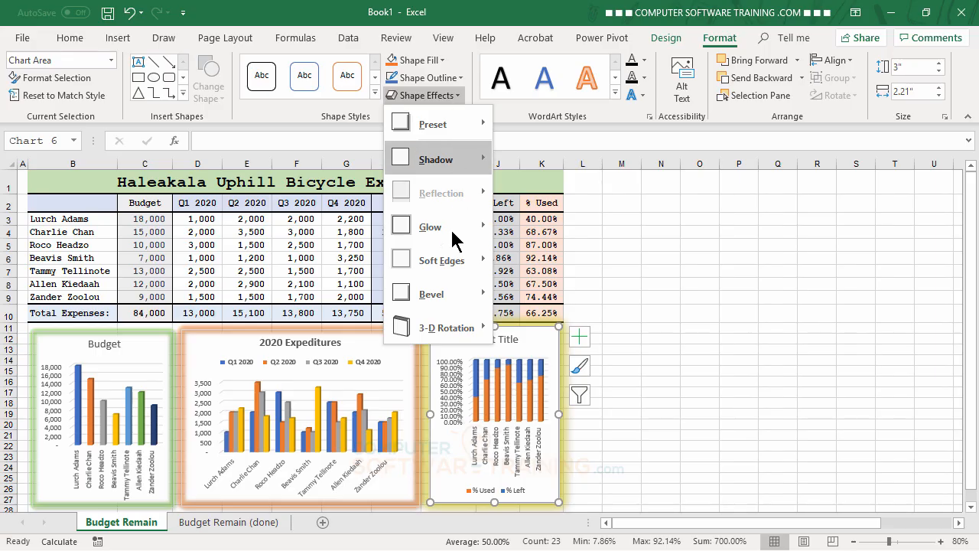
mouse_move(447, 226)
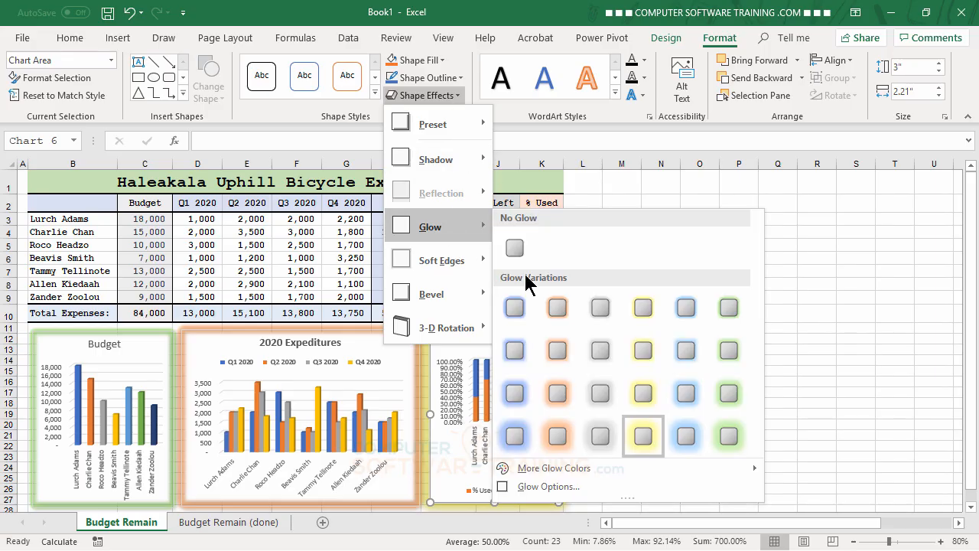
click(643, 350)
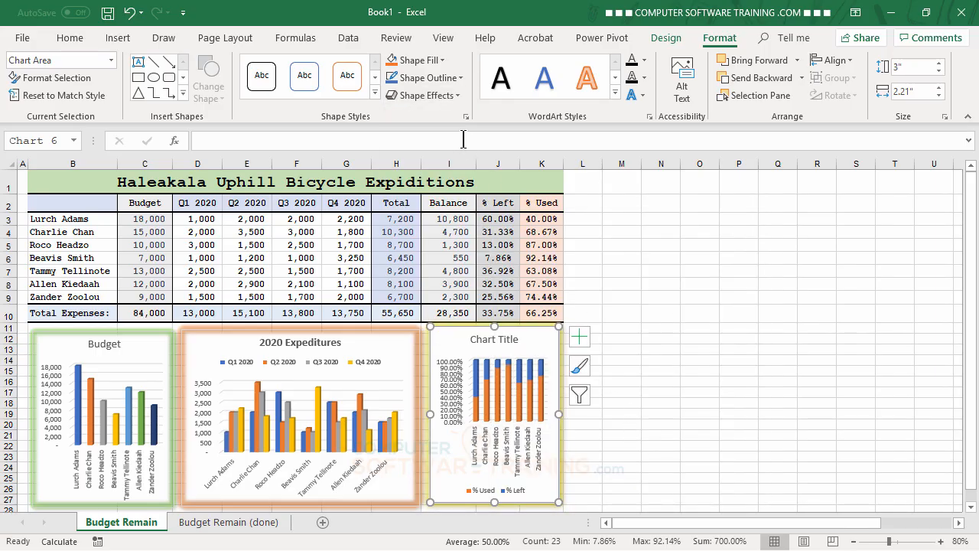
click(457, 97)
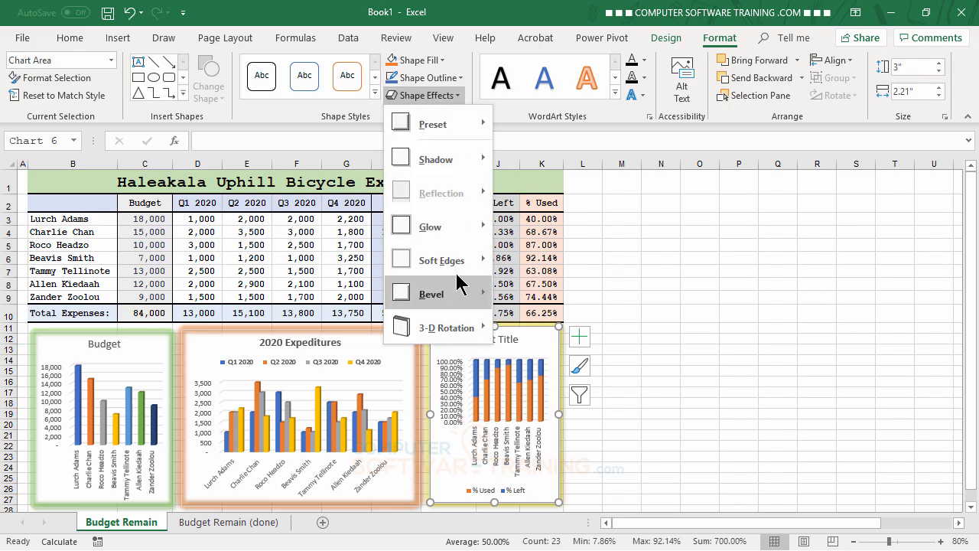
mouse_move(459, 264)
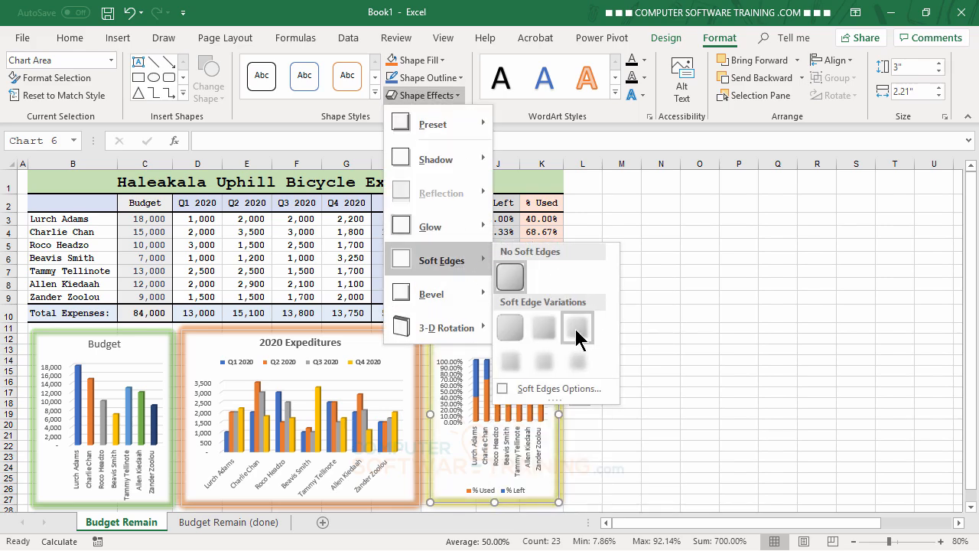
click(577, 327)
click(762, 308)
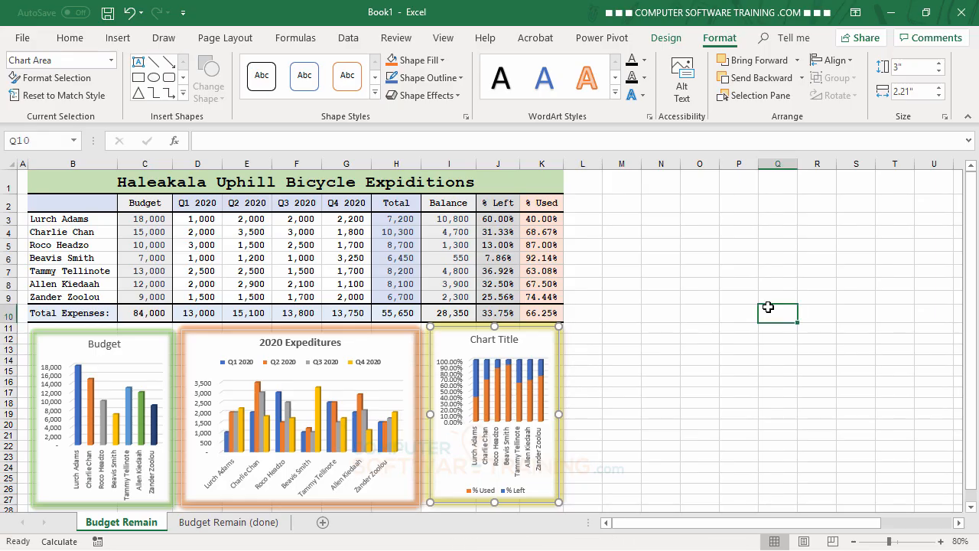